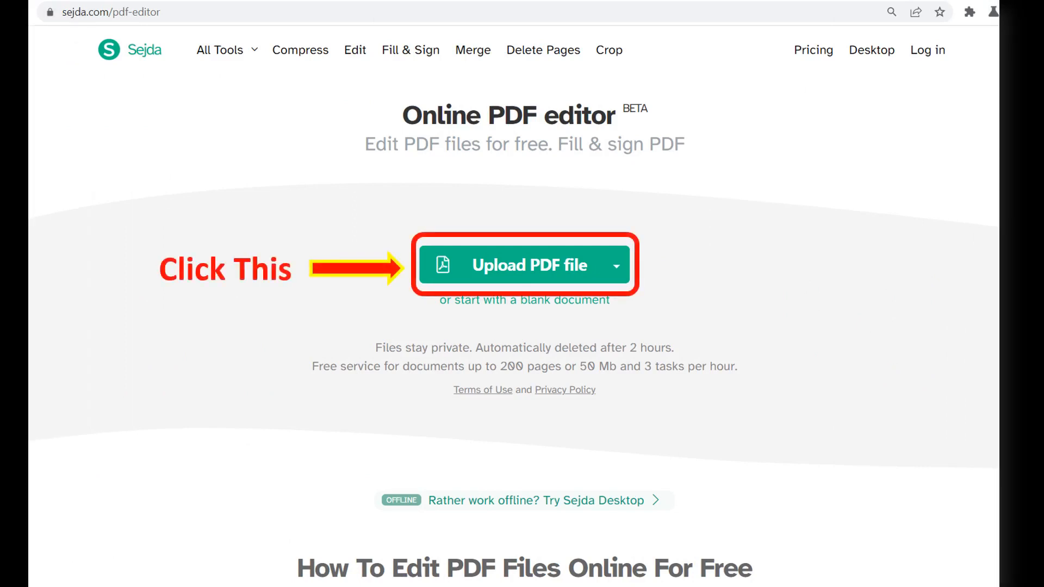
# Upload the General Form PDF from the General Form folder in Downloads to the online PDF editor.
pyautogui.click(525, 264)
pyautogui.click(164, 113)
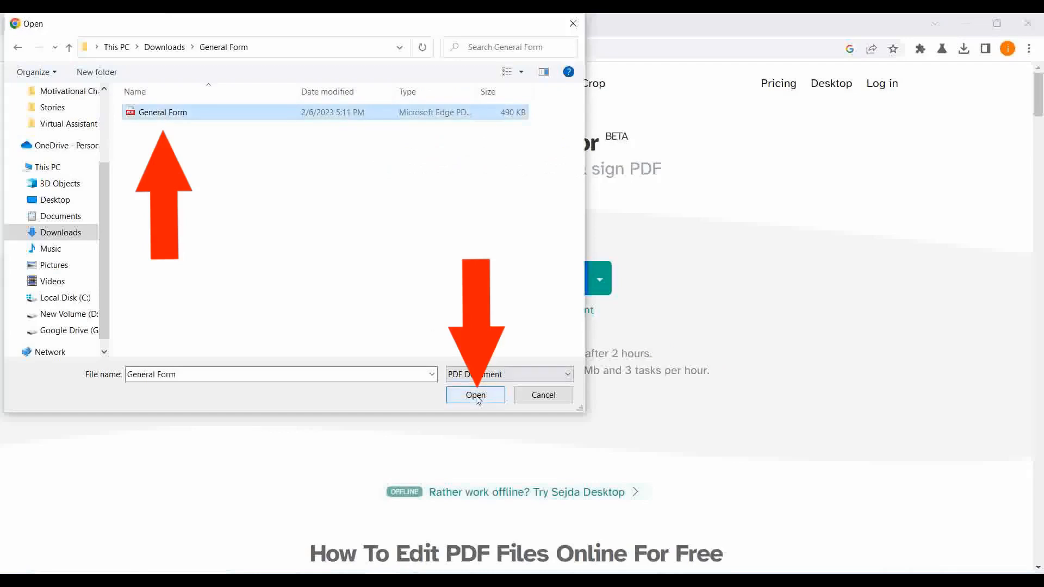
pyautogui.click(476, 397)
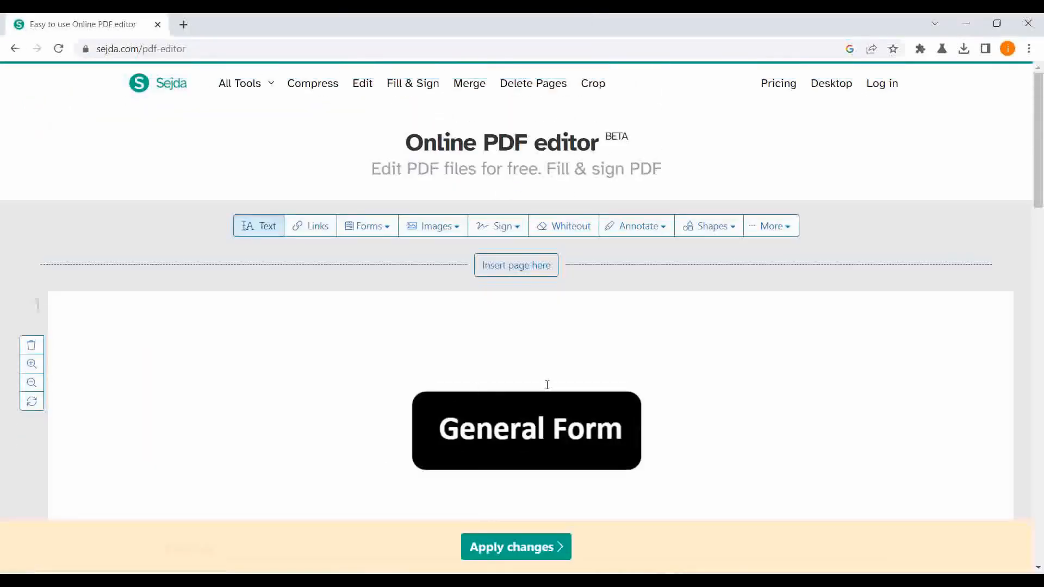
# Add text on the Name and Surname lines of the form with the applicant's first name and surname.
pyautogui.scroll(-10, 726, 402)
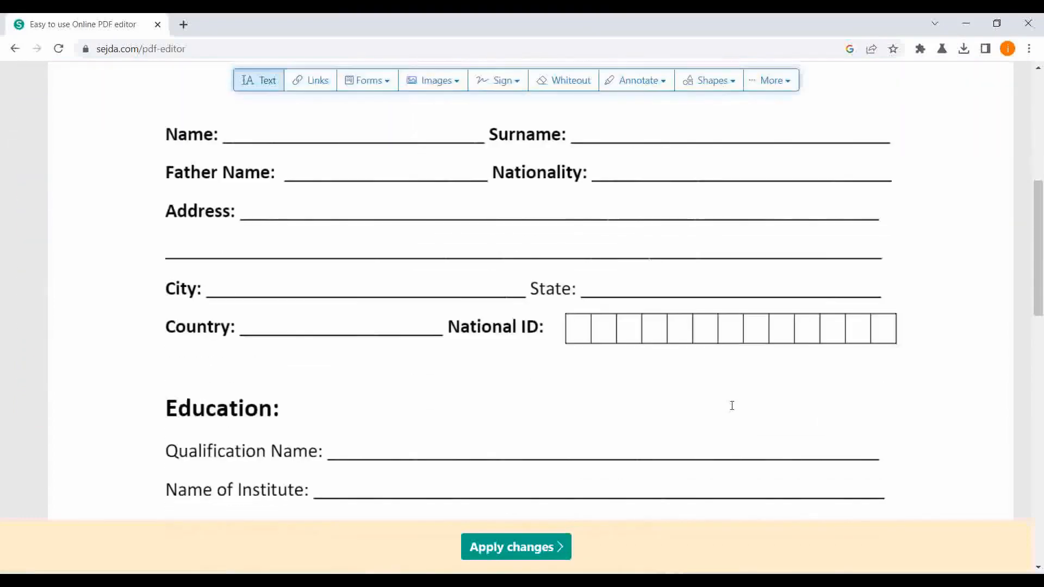
pyautogui.scroll(10, 732, 405)
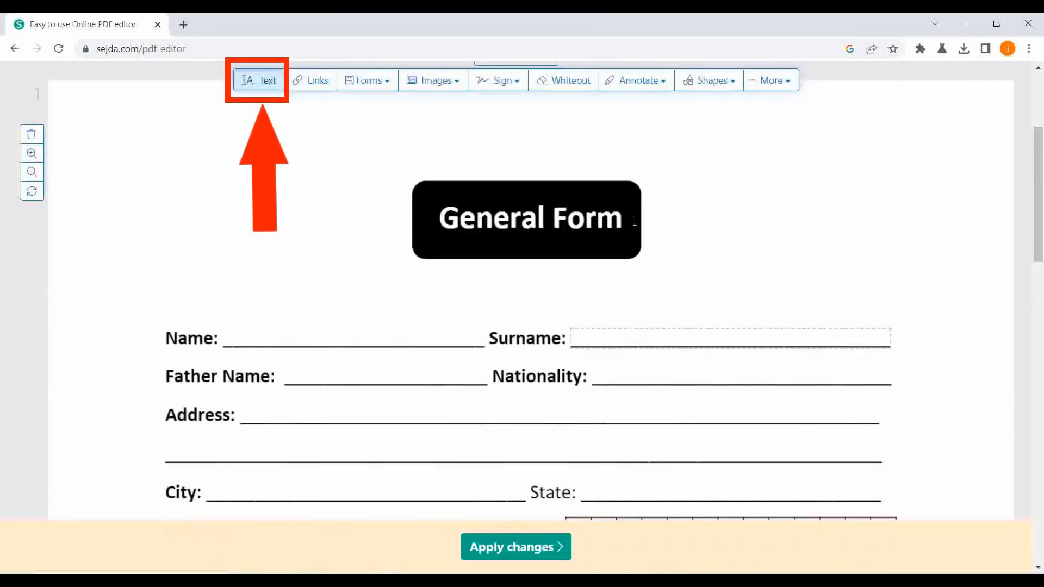
pyautogui.click(266, 84)
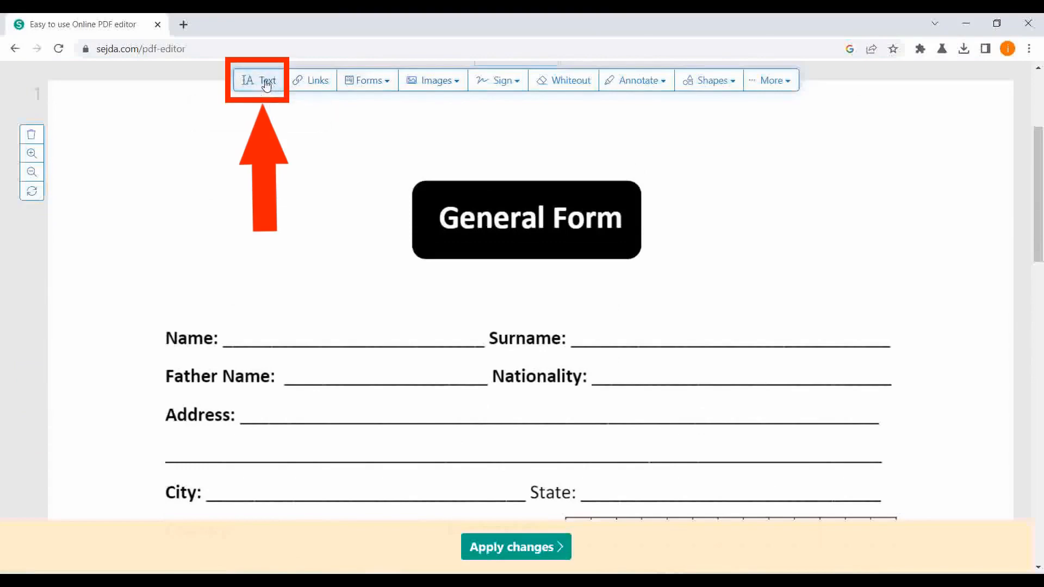
pyautogui.click(238, 333)
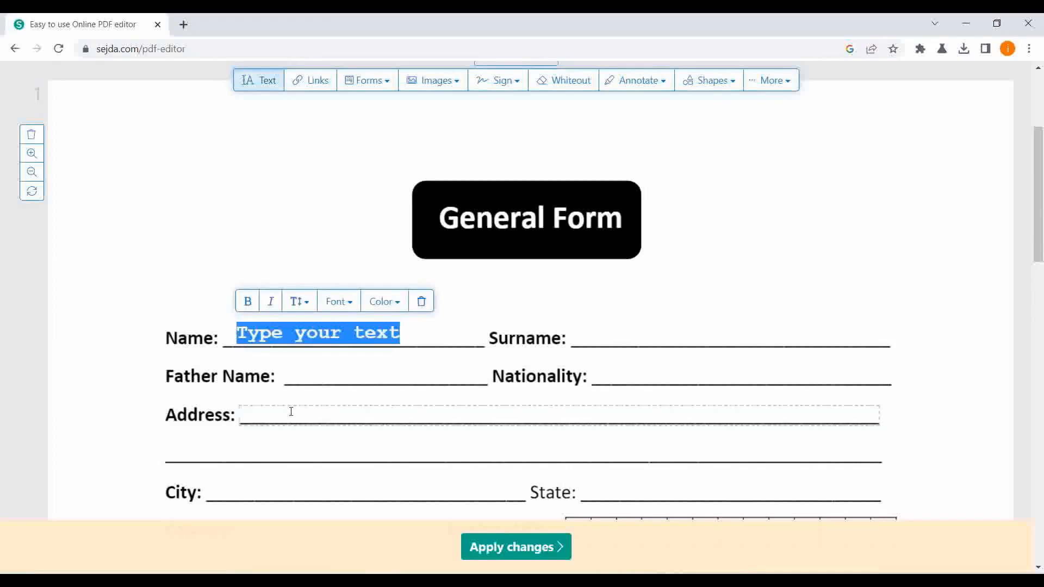
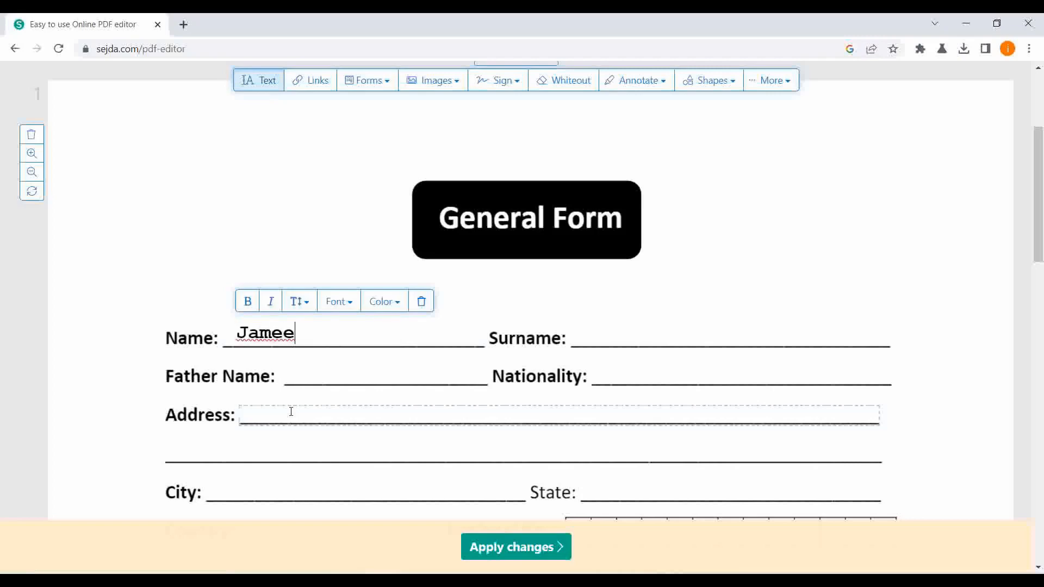
pyautogui.click(588, 332)
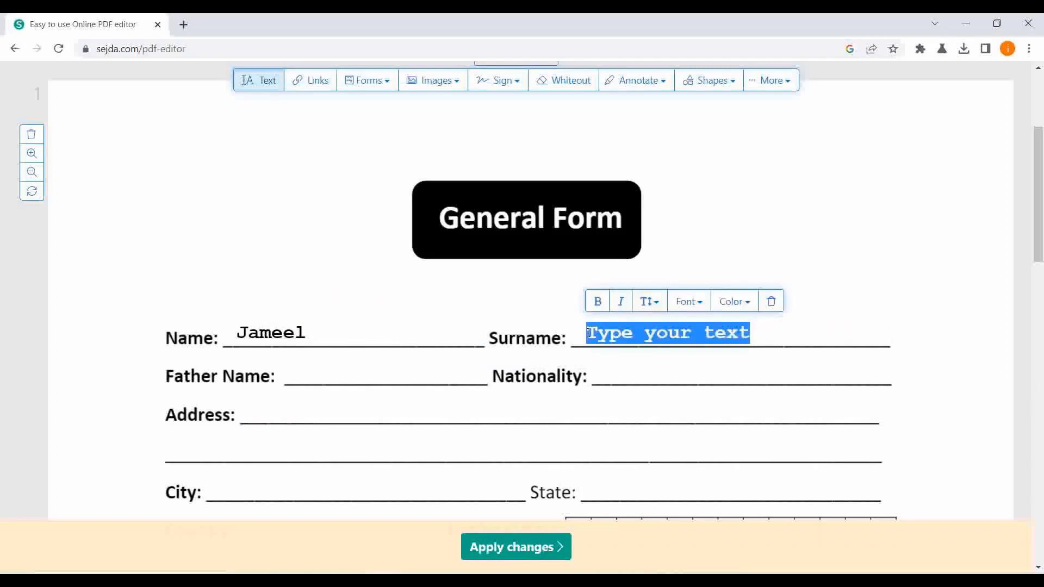
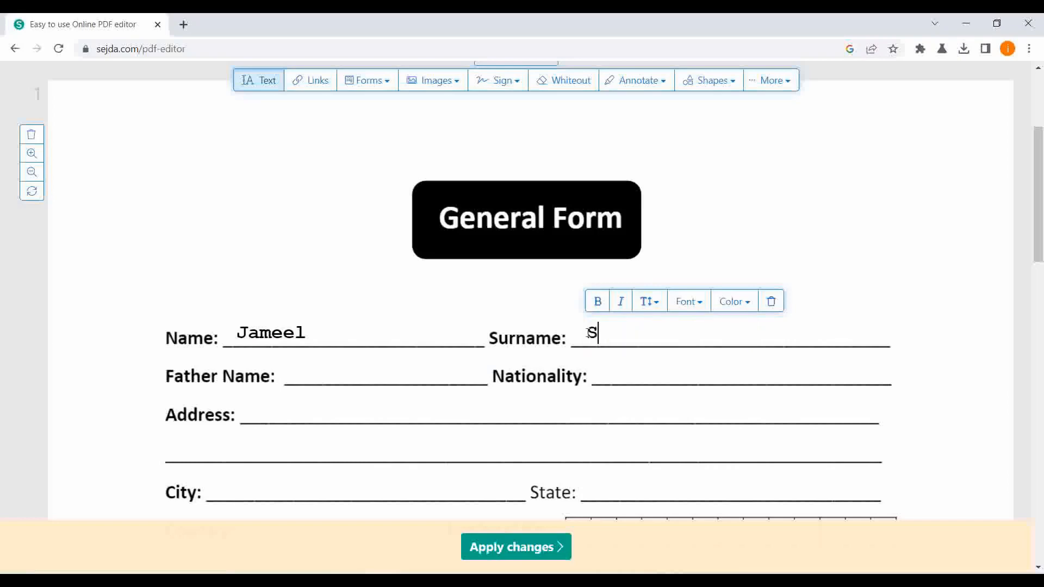
# Fill in the father's full name on the Father Name line and enter Pakistani as the nationality.
pyautogui.click(295, 375)
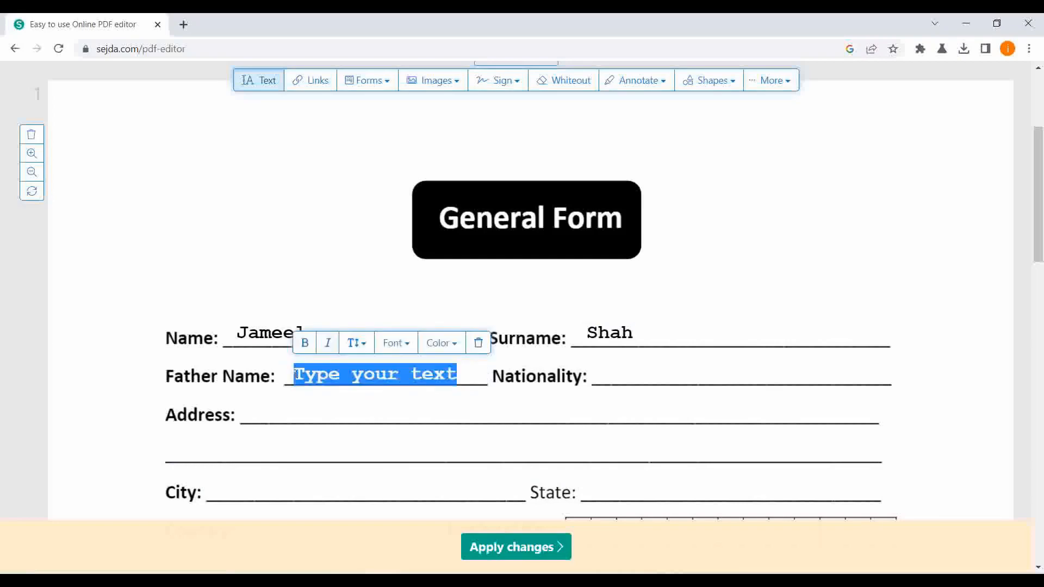
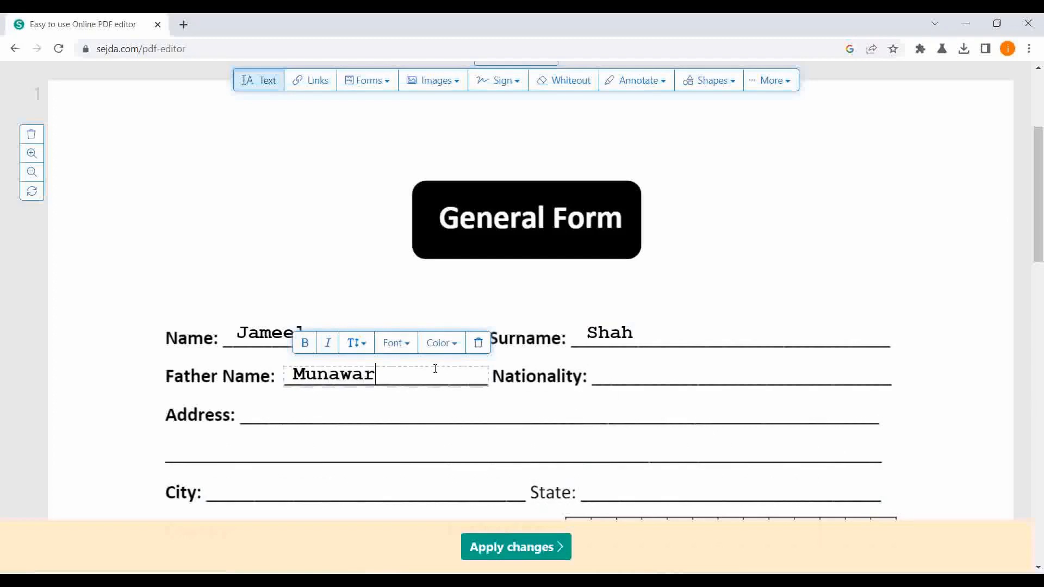
pyautogui.click(619, 374)
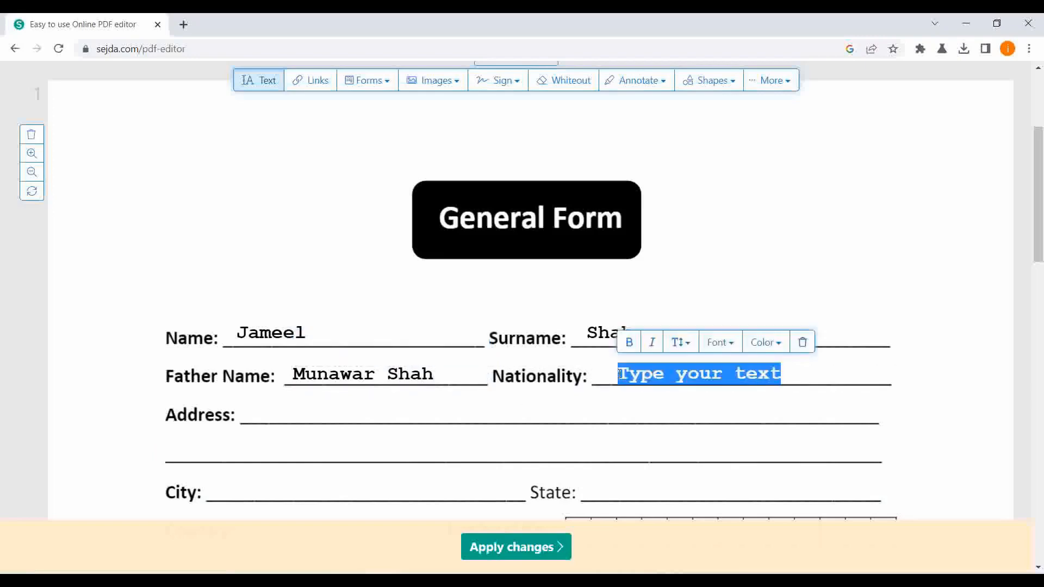
pyautogui.write('Pak')
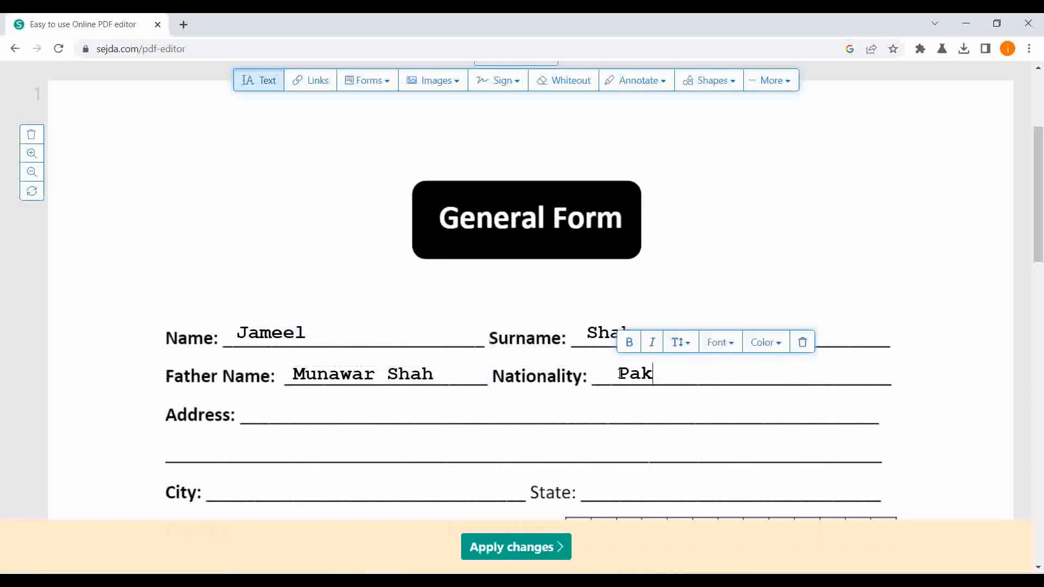
pyautogui.write('istani')
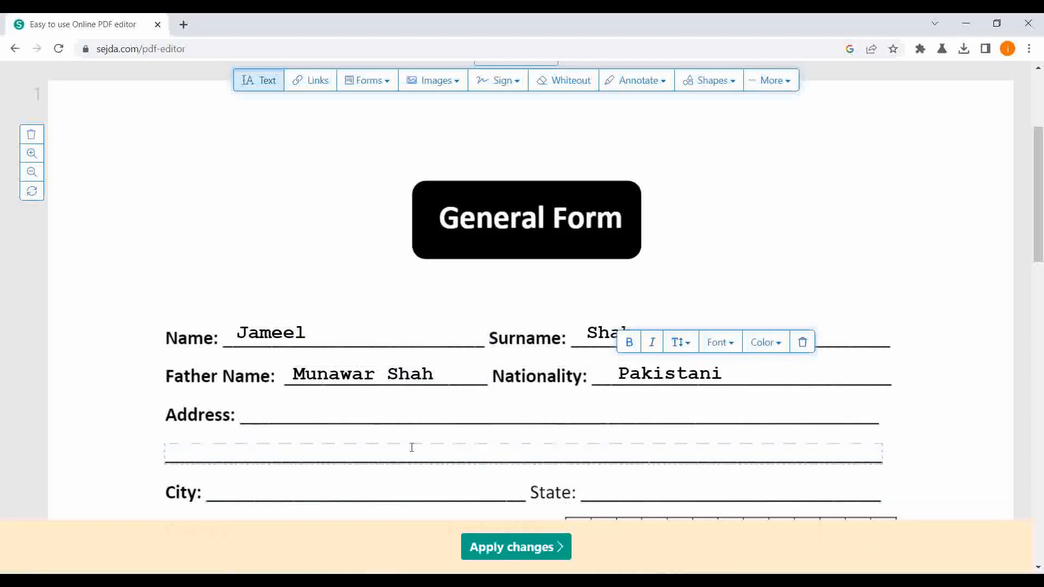
# Enter Pakistan on the Country line of the form.
pyautogui.scroll(-1, 410, 445)
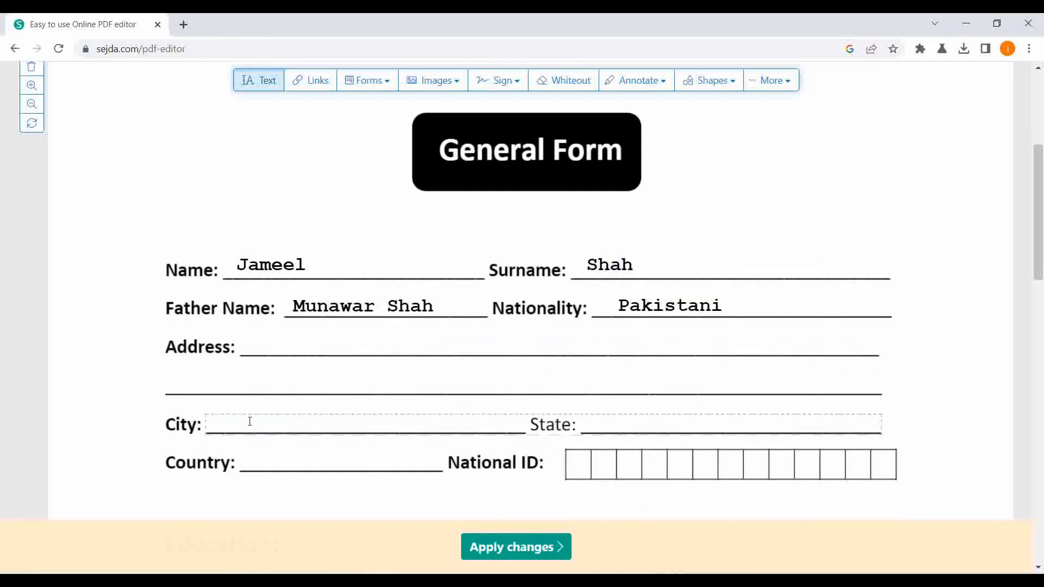
pyautogui.click(256, 460)
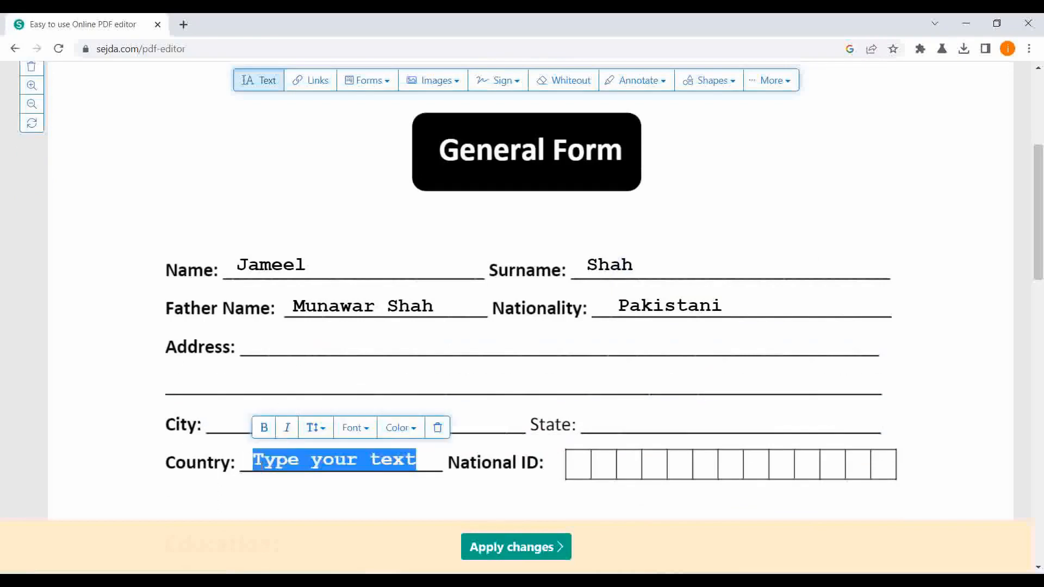
pyautogui.write('Pakist')
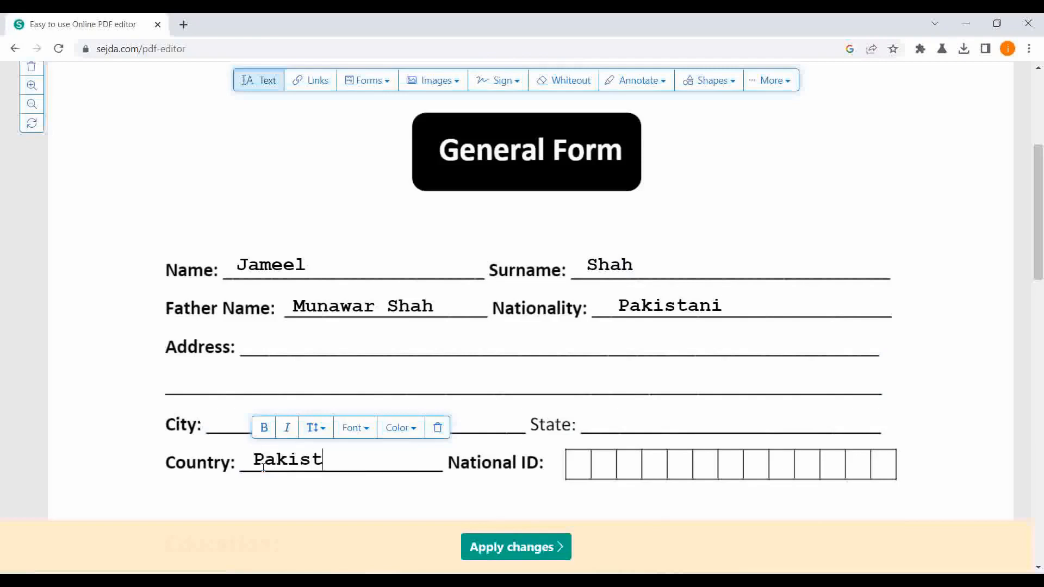
pyautogui.write('an')
# Fill in the national ID number in the National ID boxes, spacing the digits so each falls in its own box.
pyautogui.scroll(-4, 662, 379)
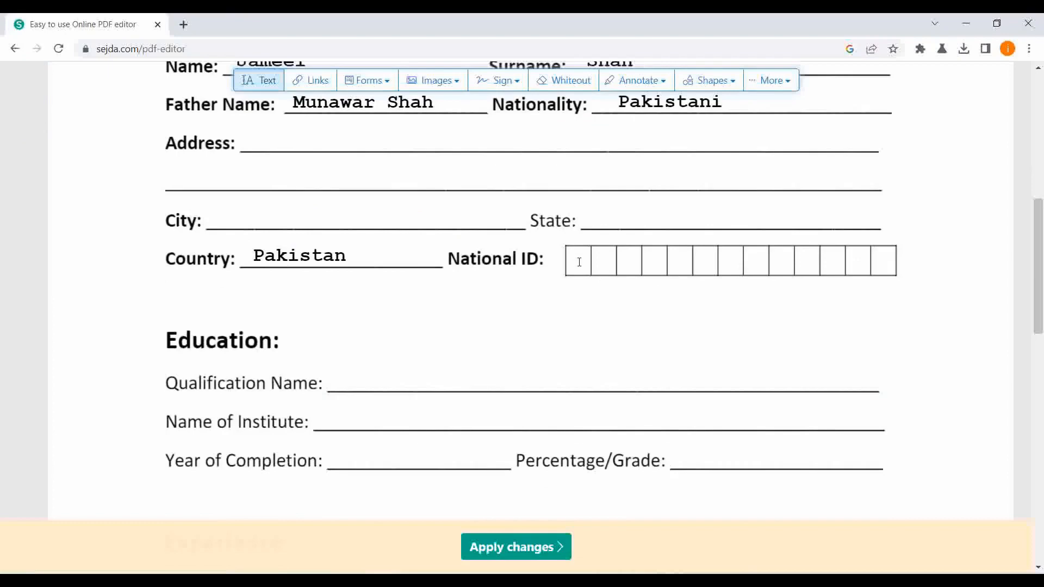
pyautogui.click(580, 262)
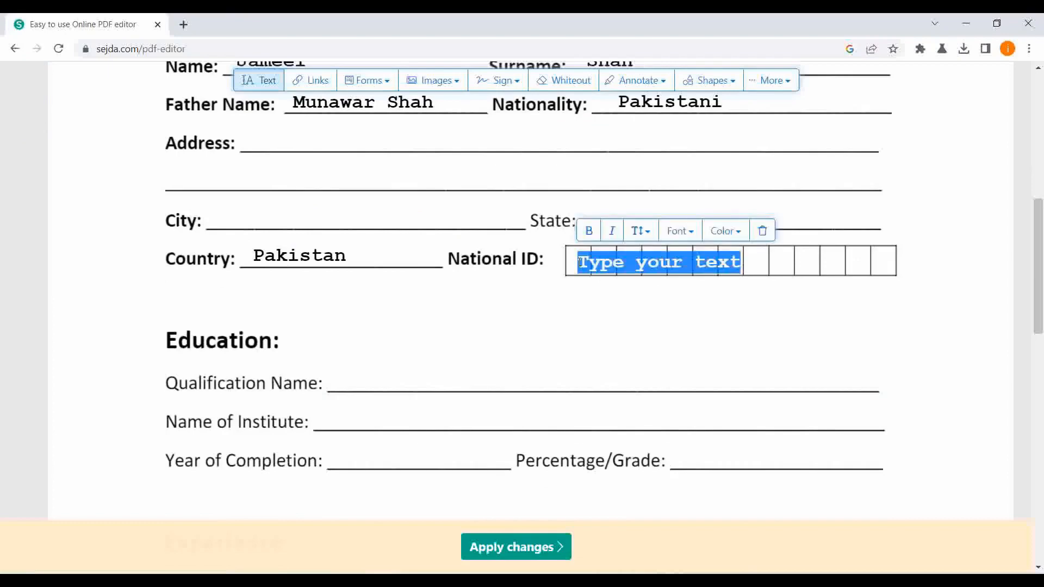
pyautogui.press('BackSpace')
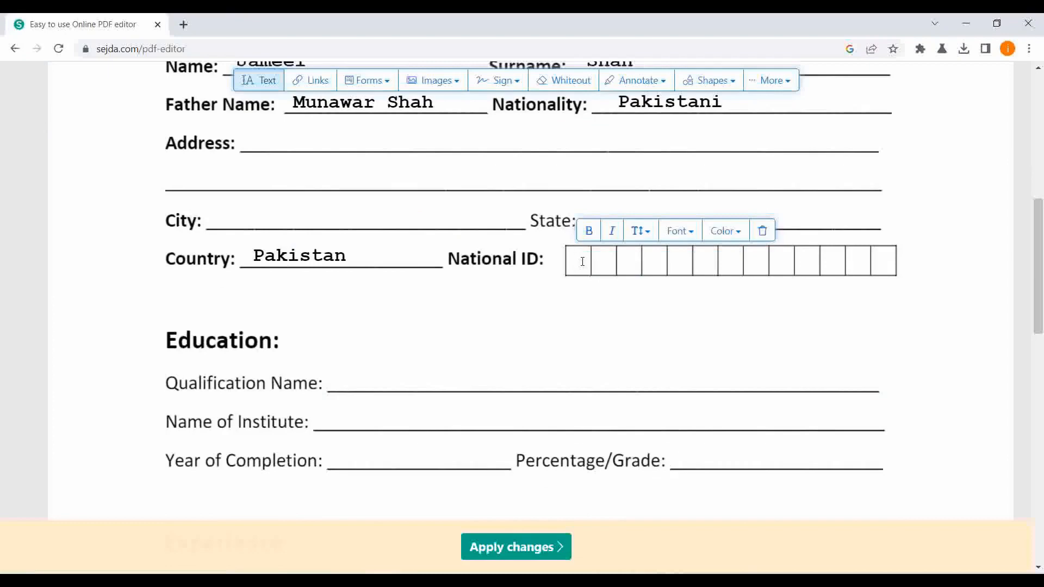
pyautogui.write('1 2 3 4 5 6  7 8 ')
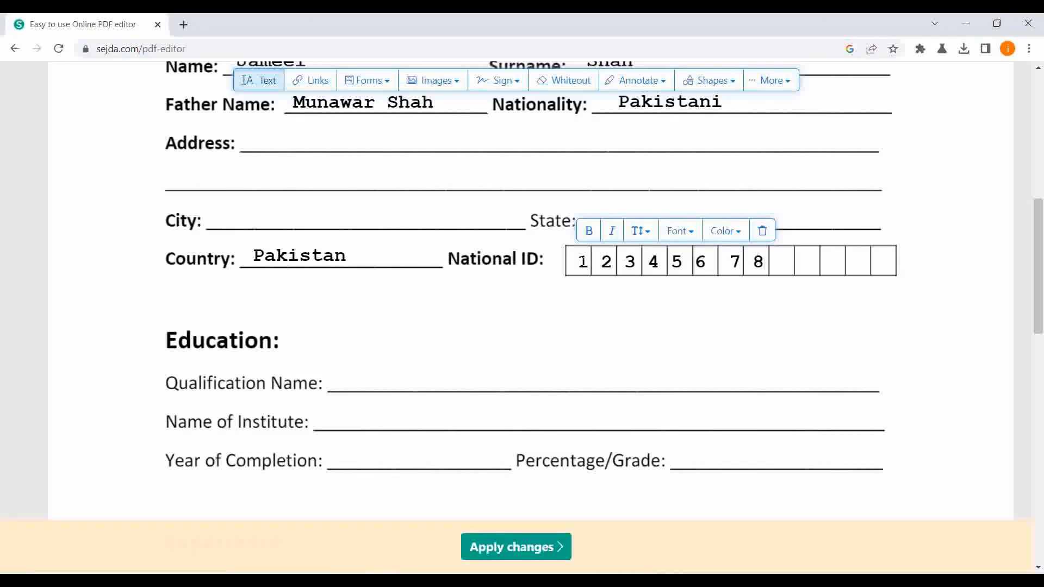
pyautogui.write('9 0 0 0 0')
# Add the text "Bachelor of Business Administration" in the Education section and position it on the Qualification Name line.
pyautogui.click(477, 362)
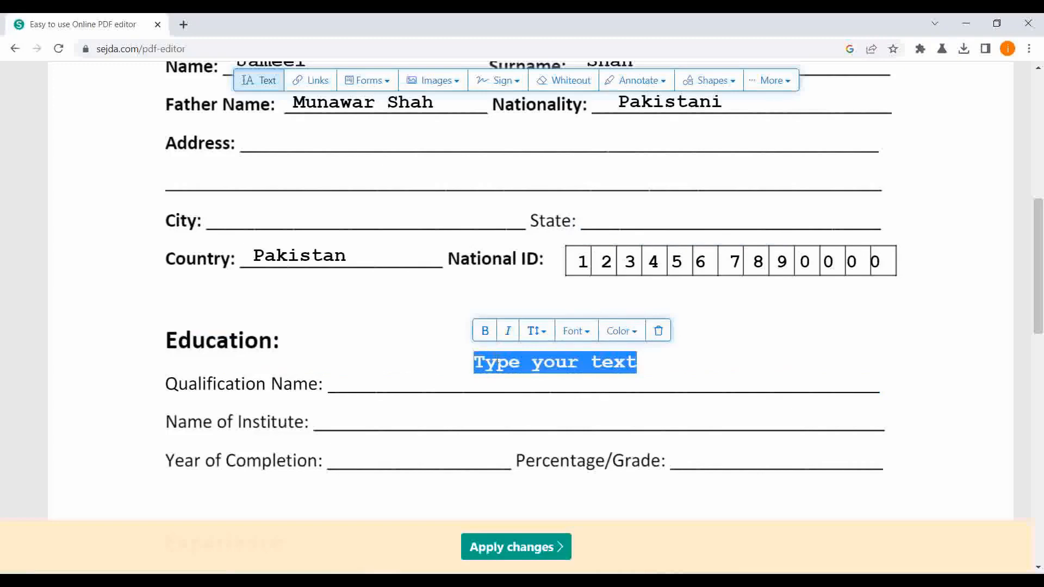
pyautogui.write('Bac')
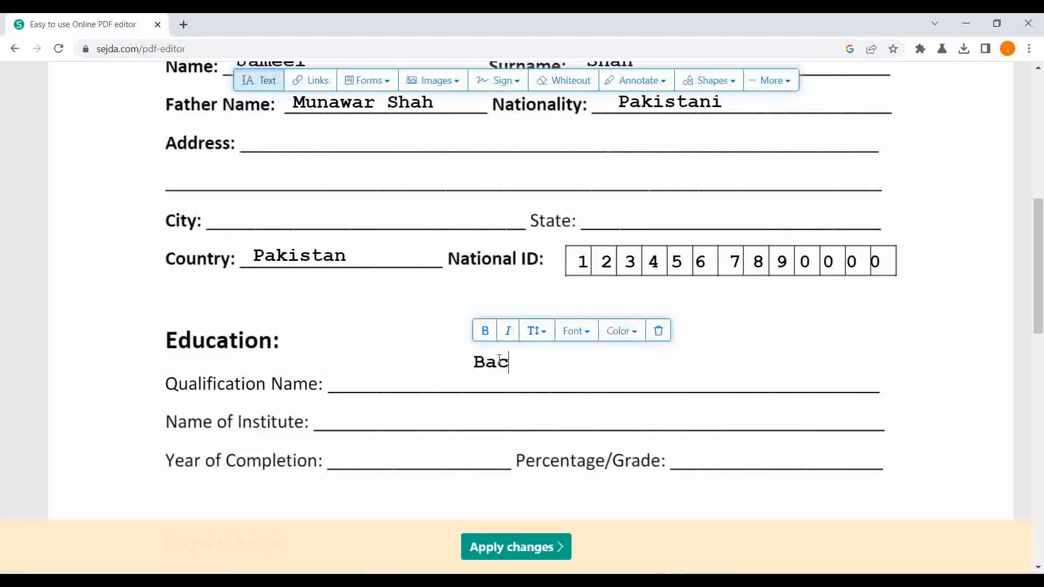
pyautogui.write('helor of ')
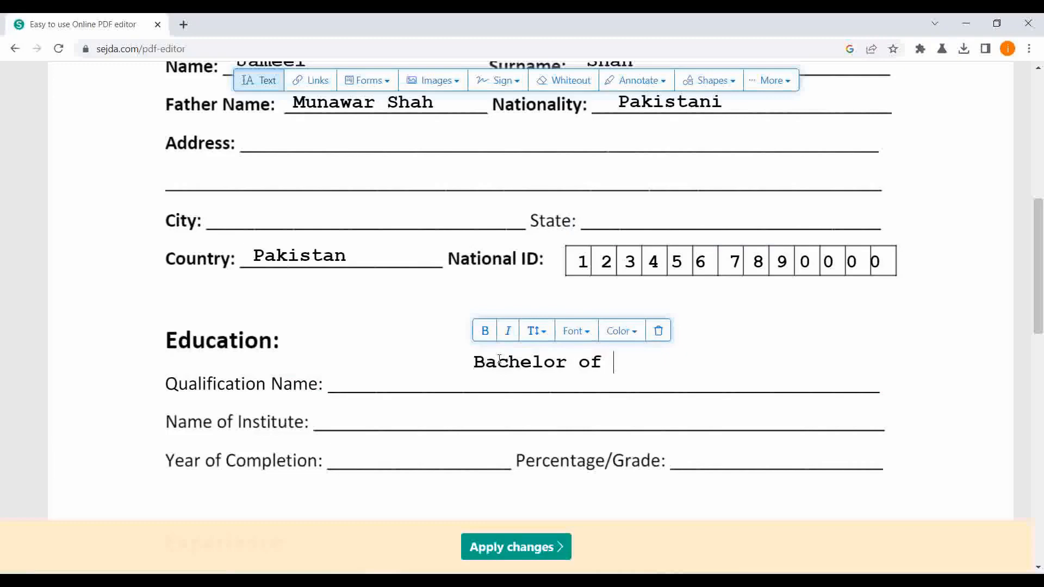
pyautogui.write('Business')
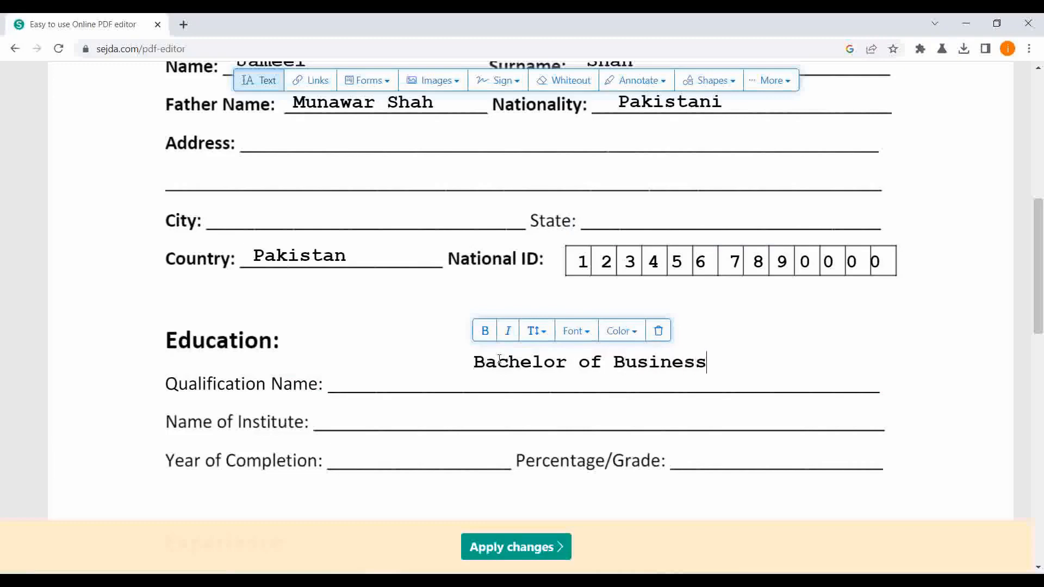
pyautogui.write(' Adminis')
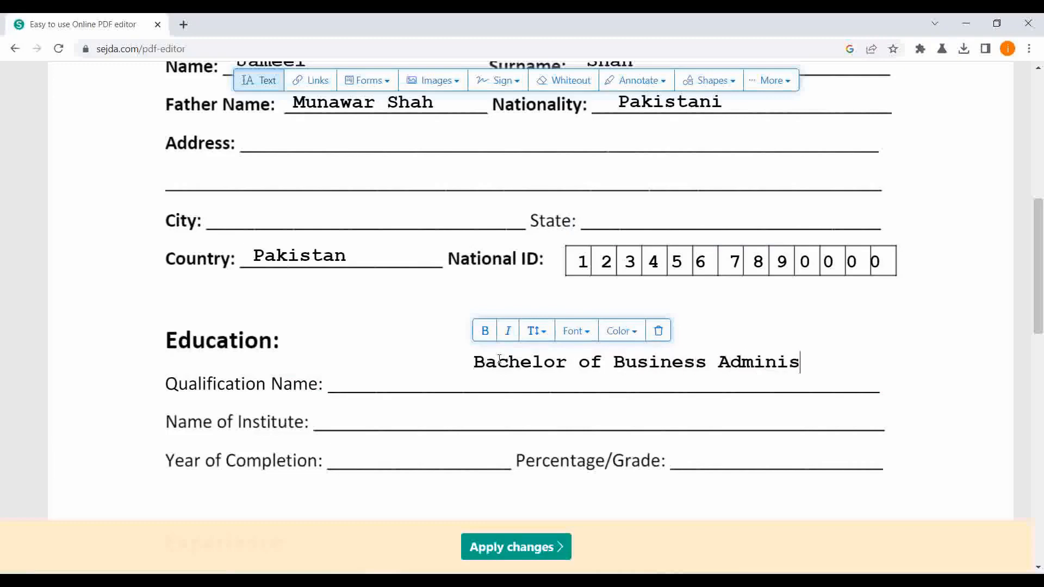
pyautogui.write('tration')
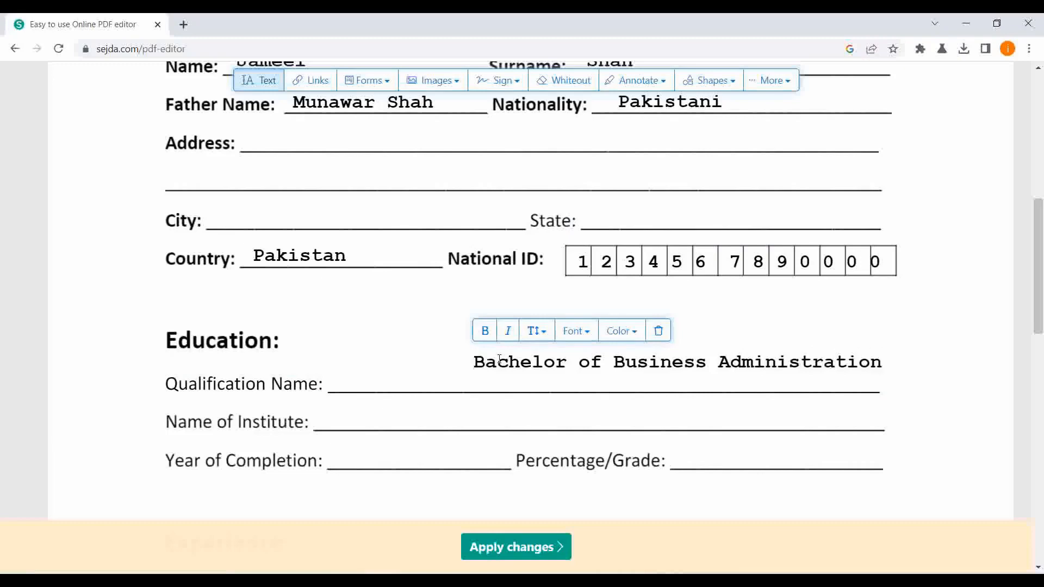
pyautogui.click(932, 366)
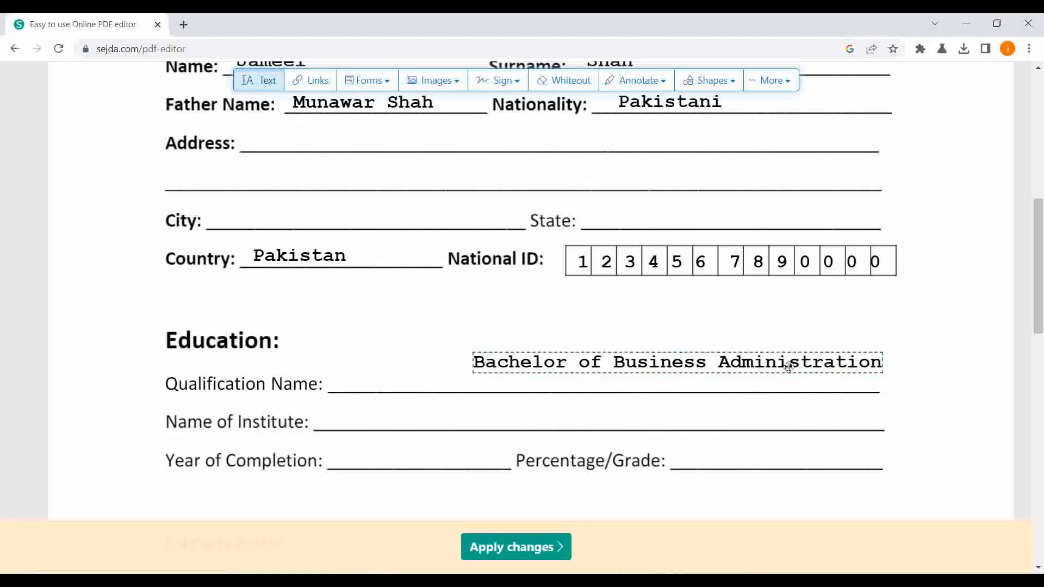
pyautogui.moveTo(788, 367); pyautogui.dragTo(650, 382)
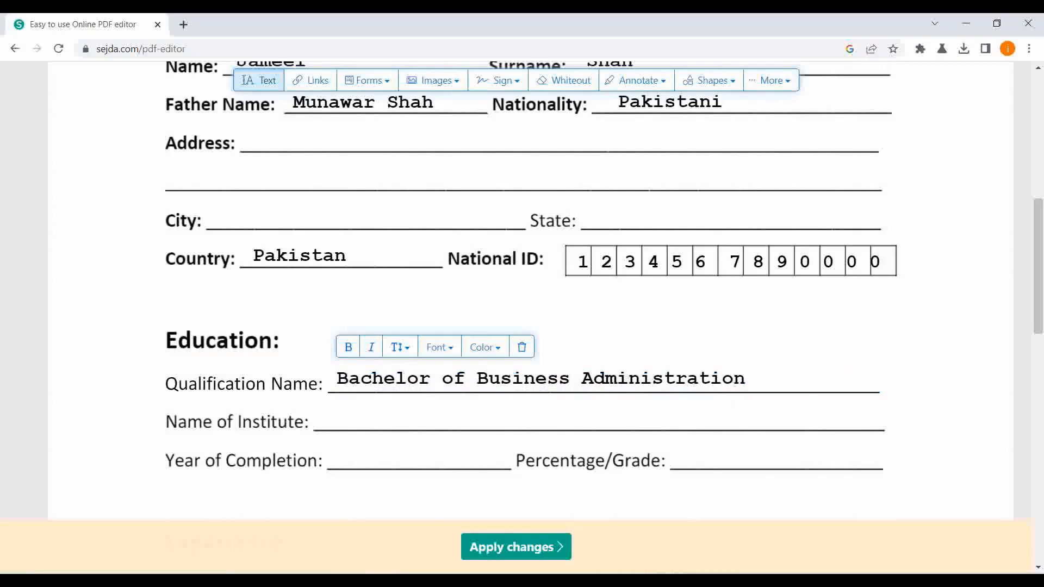
# Look over the rest of the form, apply the changes, and review the finished document's preview.
pyautogui.scroll(-3, 450, 299)
pyautogui.scroll(-8, 449, 301)
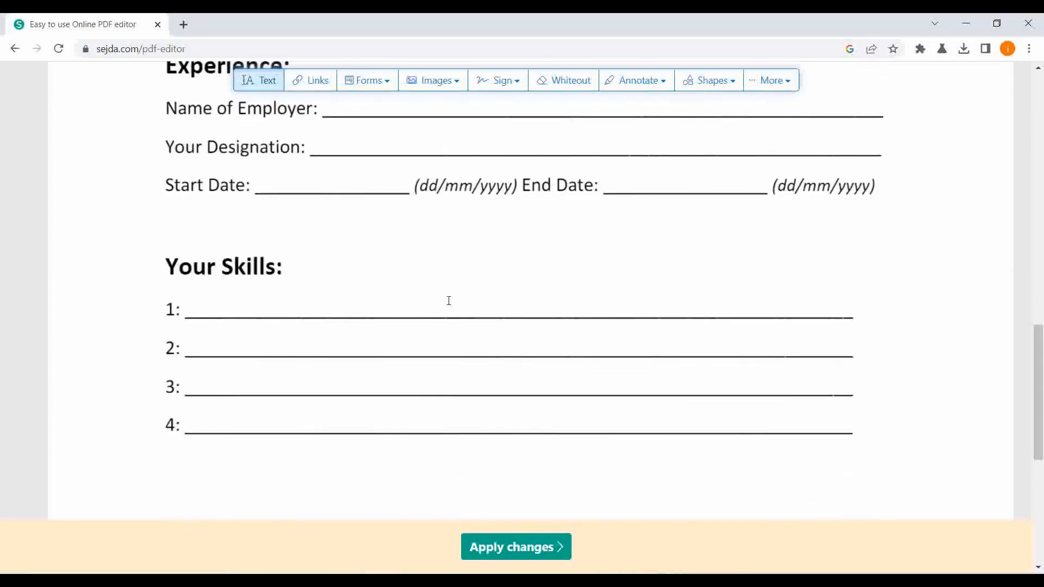
pyautogui.scroll(-1, 450, 301)
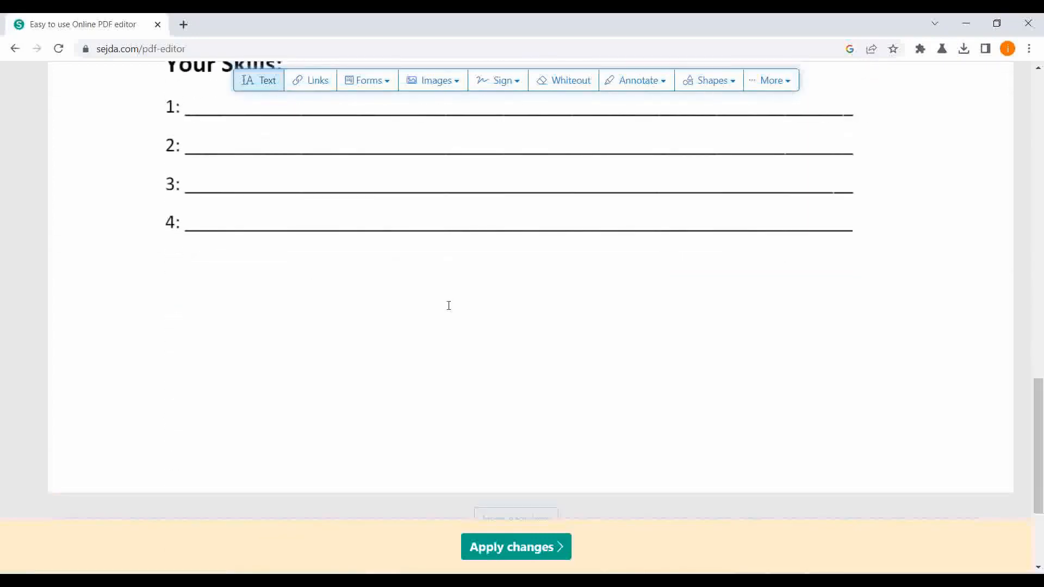
pyautogui.scroll(4, 448, 305)
pyautogui.scroll(-2, 448, 303)
pyautogui.scroll(2, 448, 303)
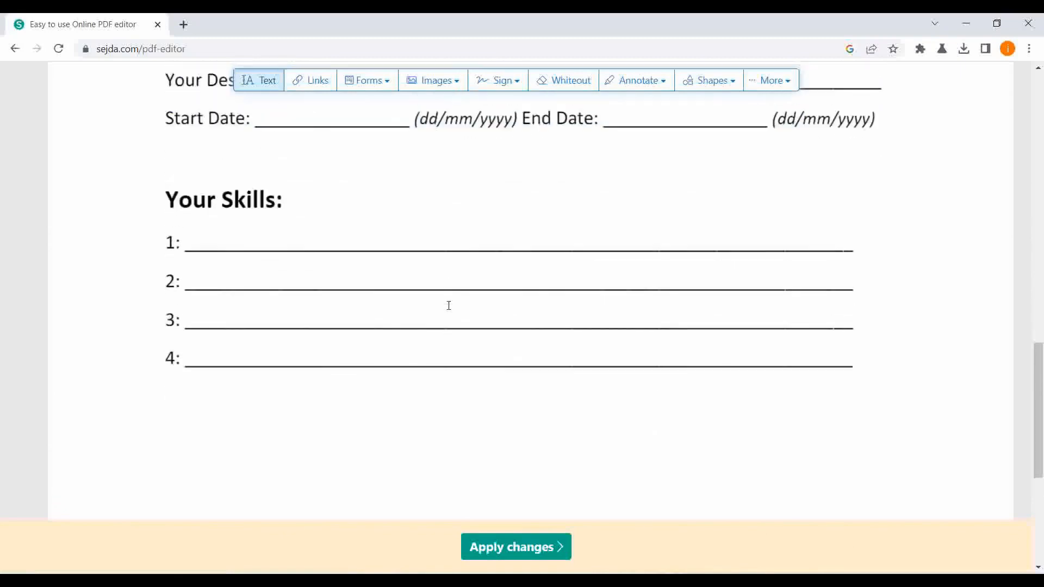
pyautogui.click(512, 553)
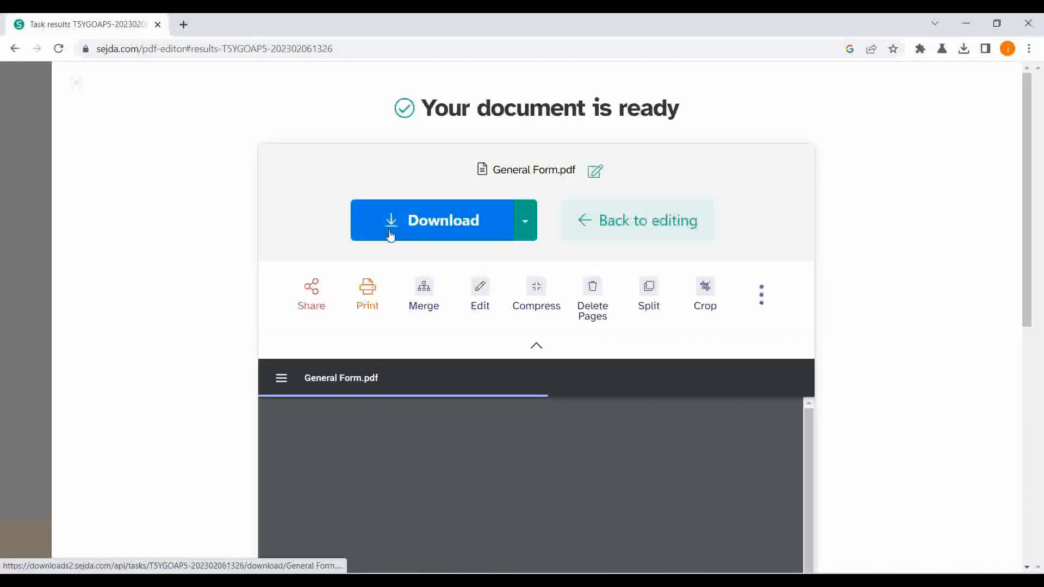
pyautogui.scroll(-8, 583, 354)
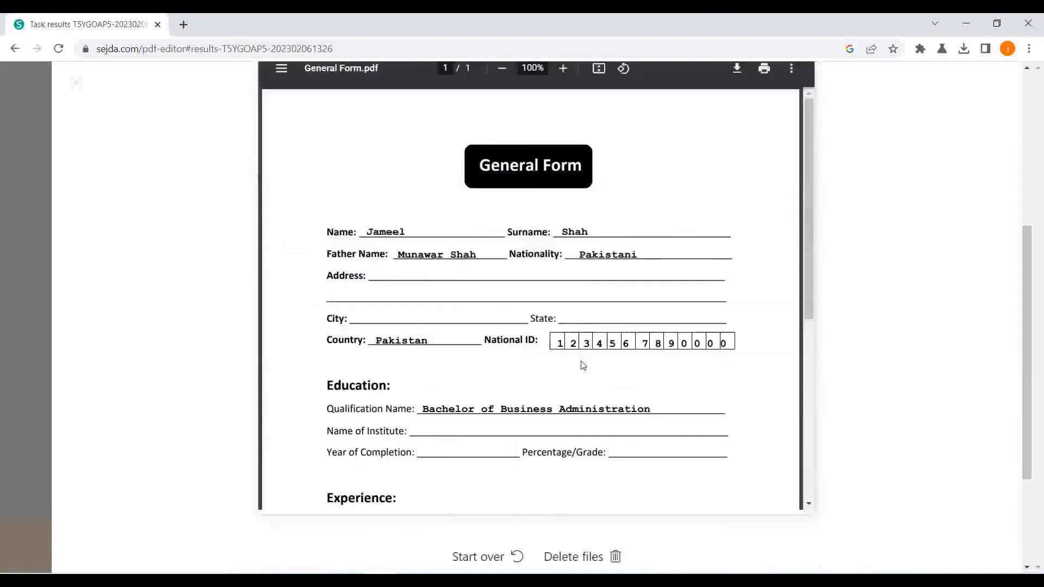
pyautogui.scroll(3, 581, 364)
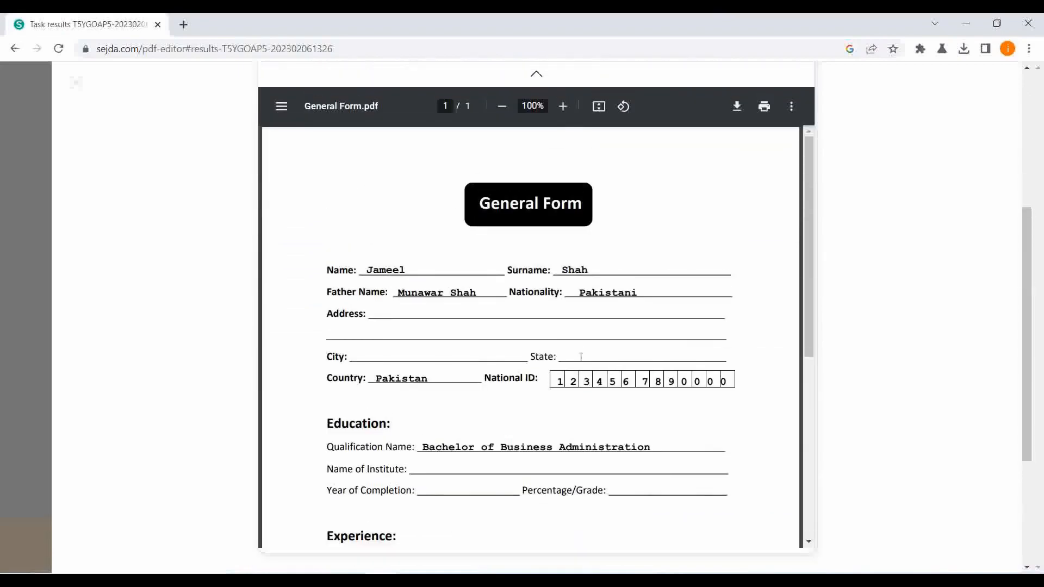
# Download the finished General Form.pdf and look over the downloaded file.
pyautogui.scroll(-6, 581, 343)
pyautogui.scroll(6, 581, 336)
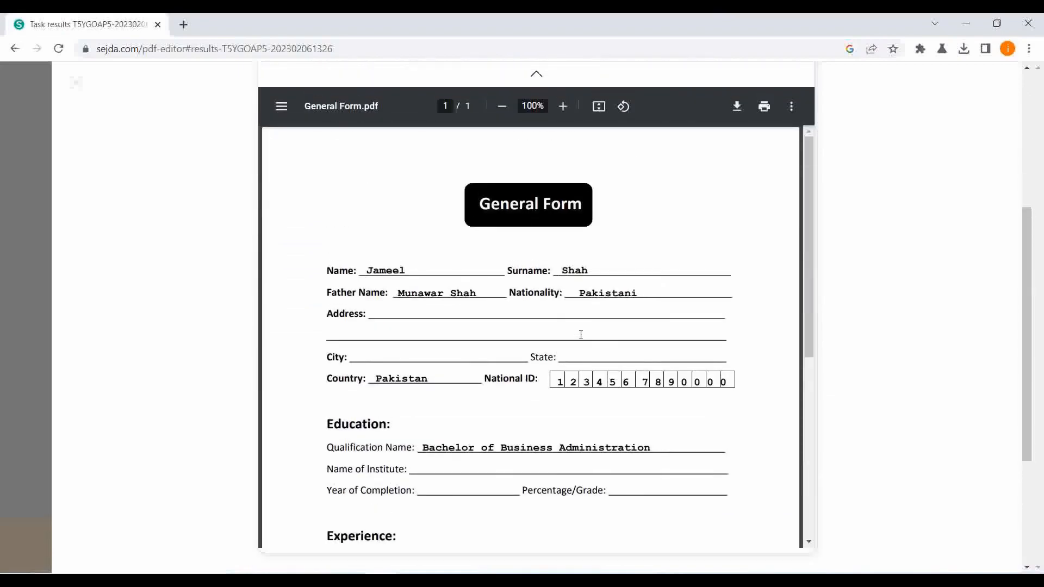
pyautogui.scroll(5, 579, 327)
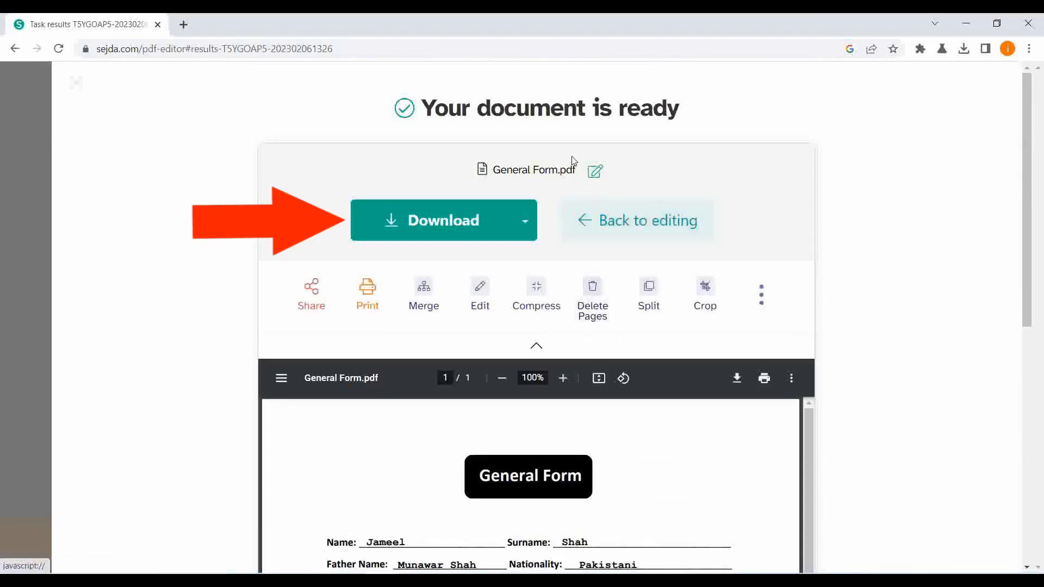
pyautogui.click(444, 226)
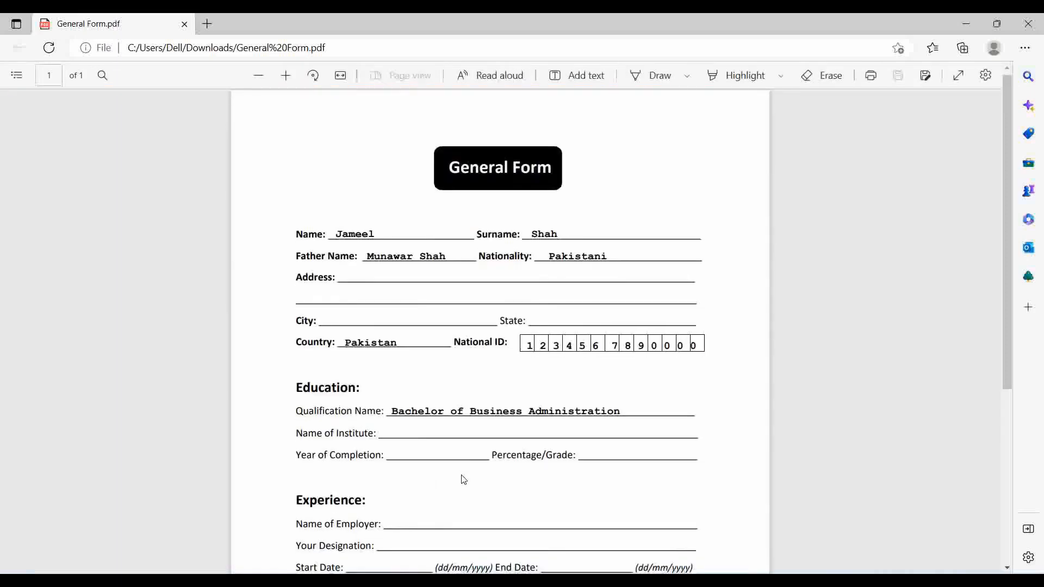
pyautogui.scroll(-4, 461, 478)
pyautogui.scroll(4, 463, 481)
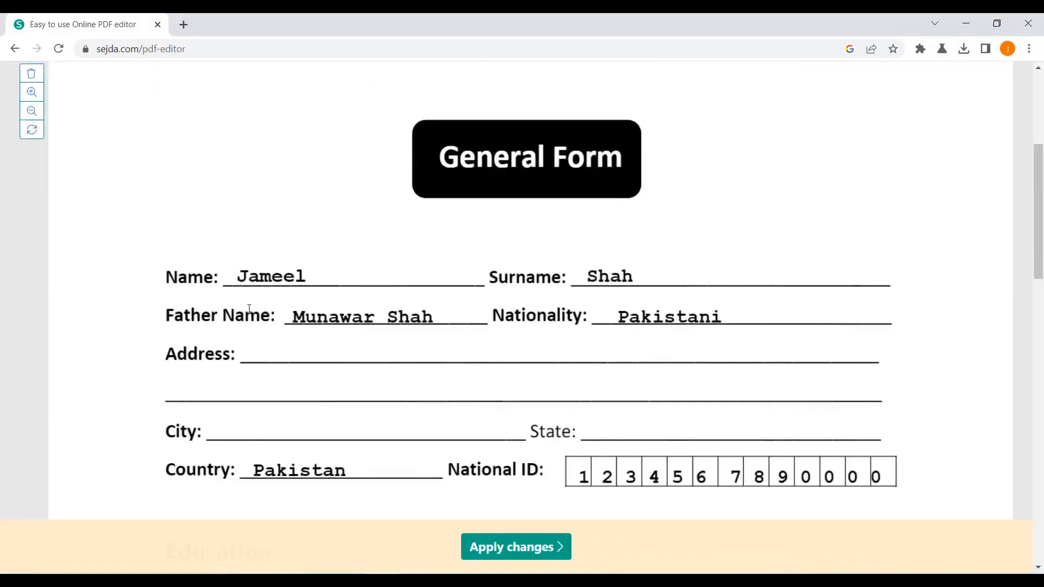
# Cover the first name on the Name line with a whiteout box and enter a replacement first name in its place.
pyautogui.click(564, 80)
pyautogui.moveTo(233, 258); pyautogui.dragTo(316, 277)
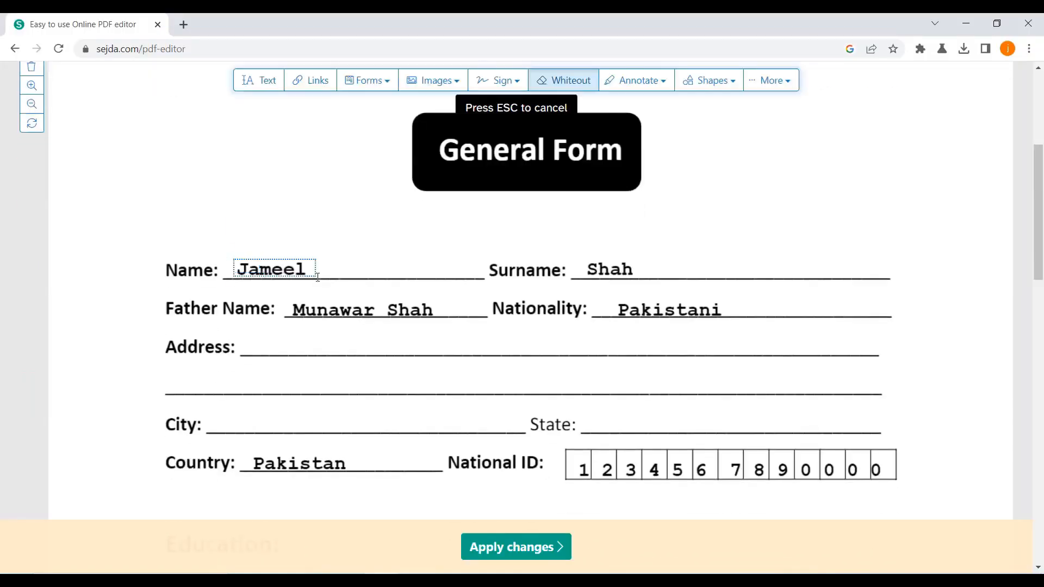
pyautogui.scroll(3, 368, 203)
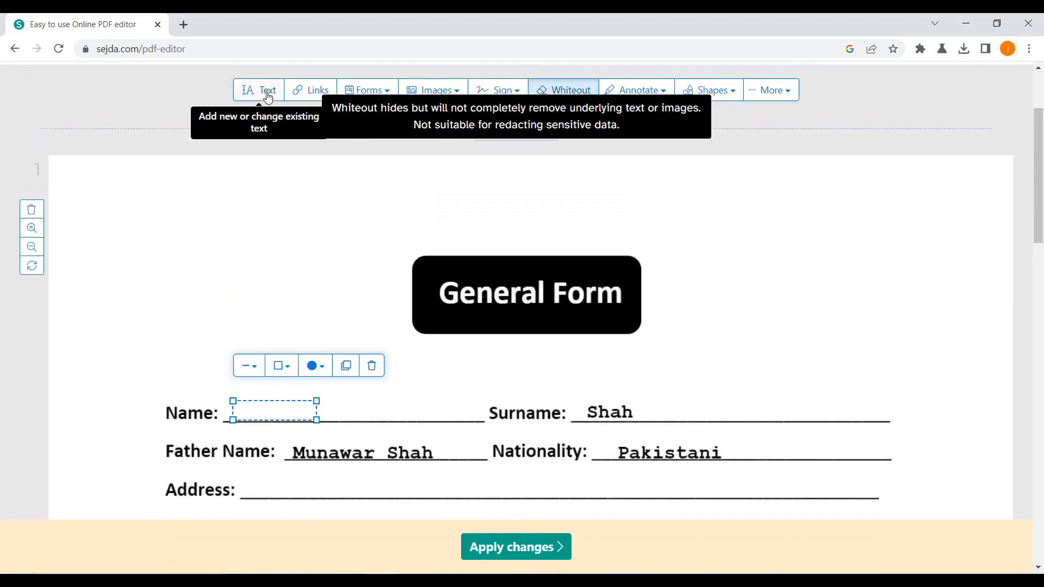
pyautogui.click(258, 90)
pyautogui.click(241, 412)
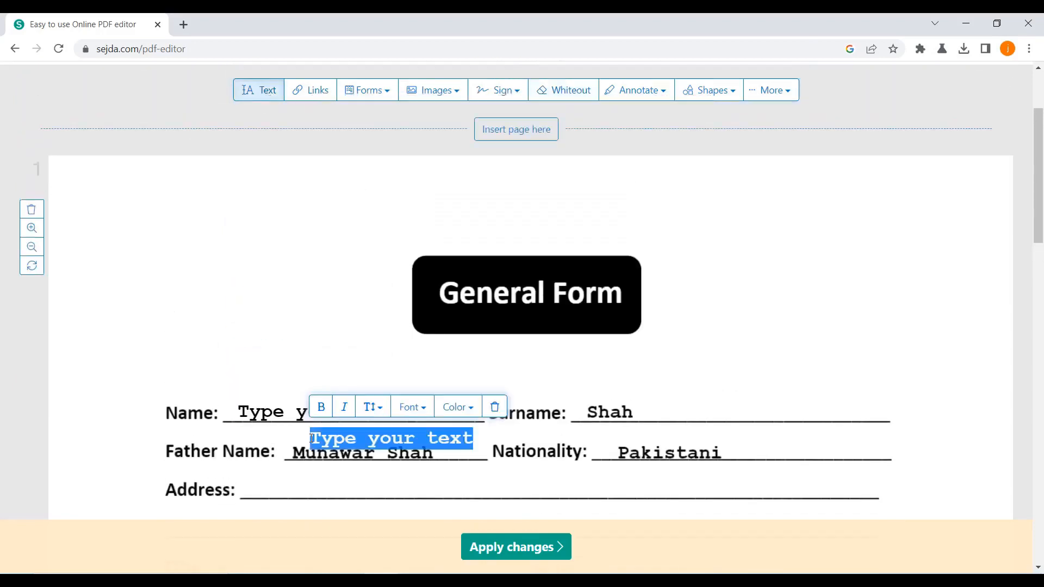
pyautogui.write('Usman')
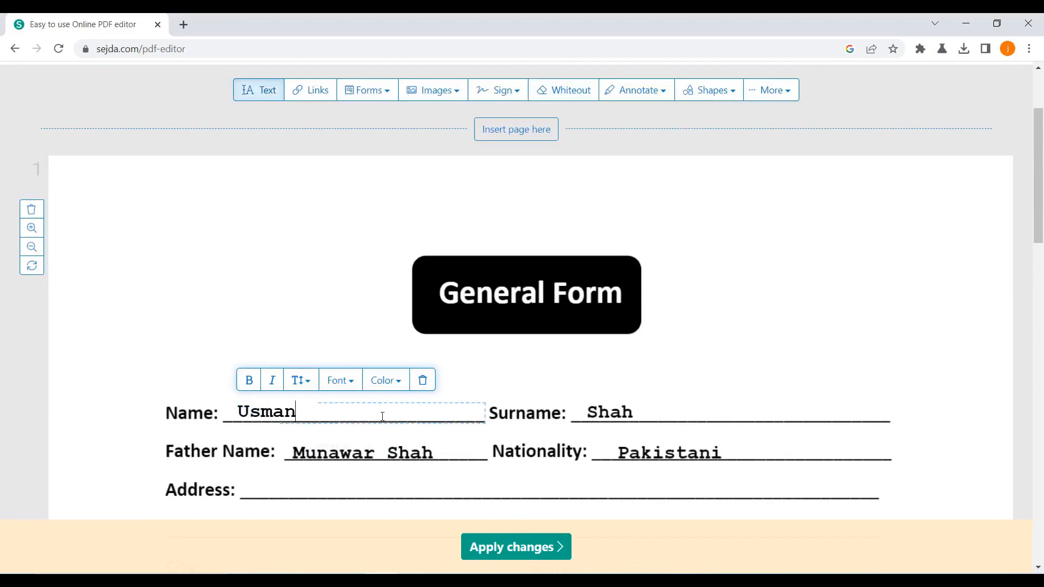
pyautogui.click(738, 317)
pyautogui.click(759, 335)
# Cover the Bachelor of Business Administration text with a whiteout box and change the box's colour to black.
pyautogui.scroll(-3, 657, 477)
pyautogui.scroll(-3, 657, 477)
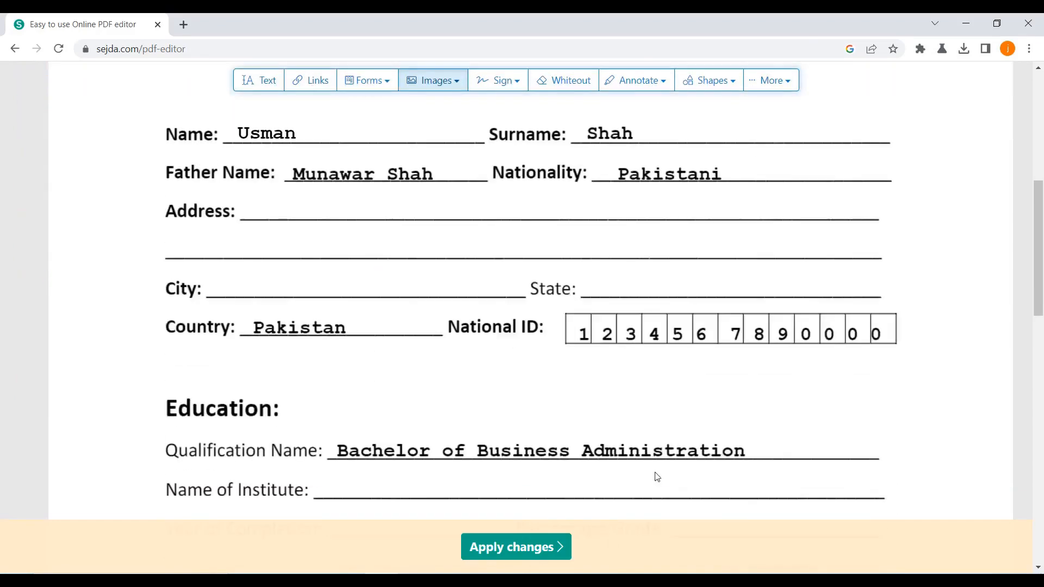
pyautogui.scroll(1, 655, 475)
pyautogui.click(563, 80)
pyautogui.scroll(-3, 333, 368)
pyautogui.moveTo(334, 370); pyautogui.dragTo(756, 389)
pyautogui.click(415, 340)
pyautogui.click(405, 443)
pyautogui.click(818, 379)
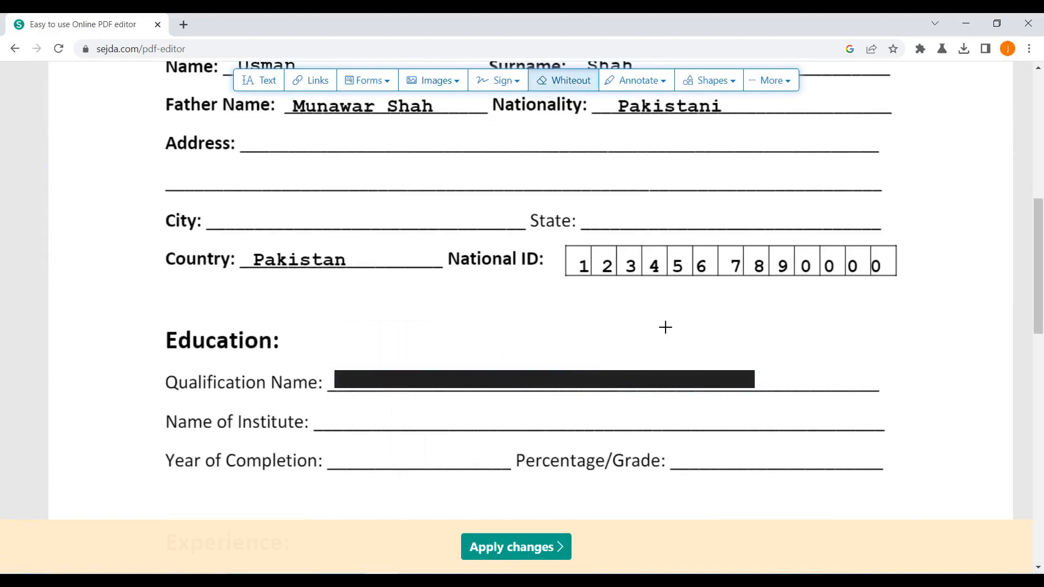
# Cover the surname on the Surname line with a whiteout box and set the box's colour to white.
pyautogui.scroll(4, 604, 477)
pyautogui.moveTo(585, 256); pyautogui.dragTo(651, 279)
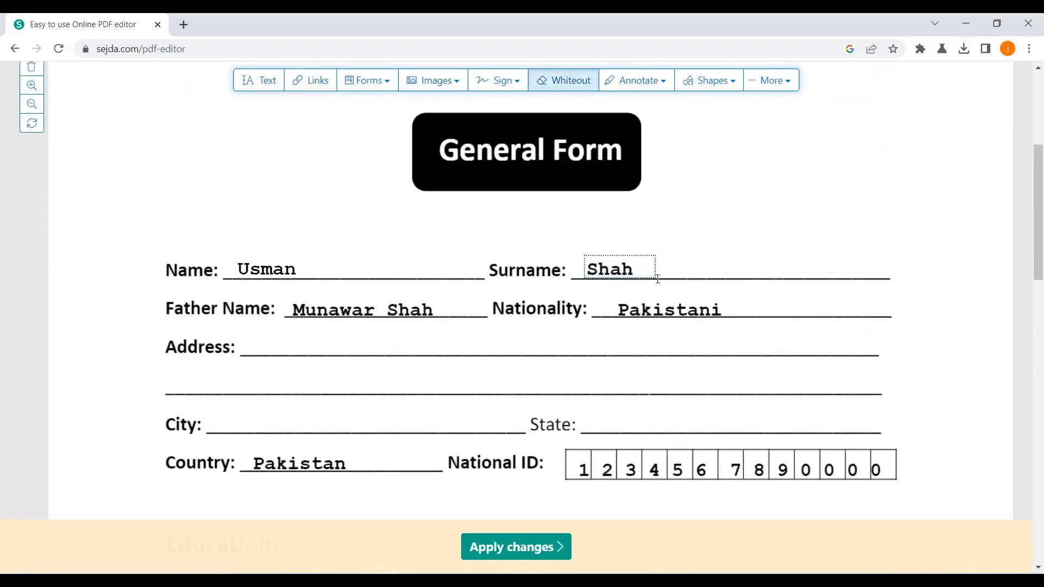
pyautogui.click(674, 231)
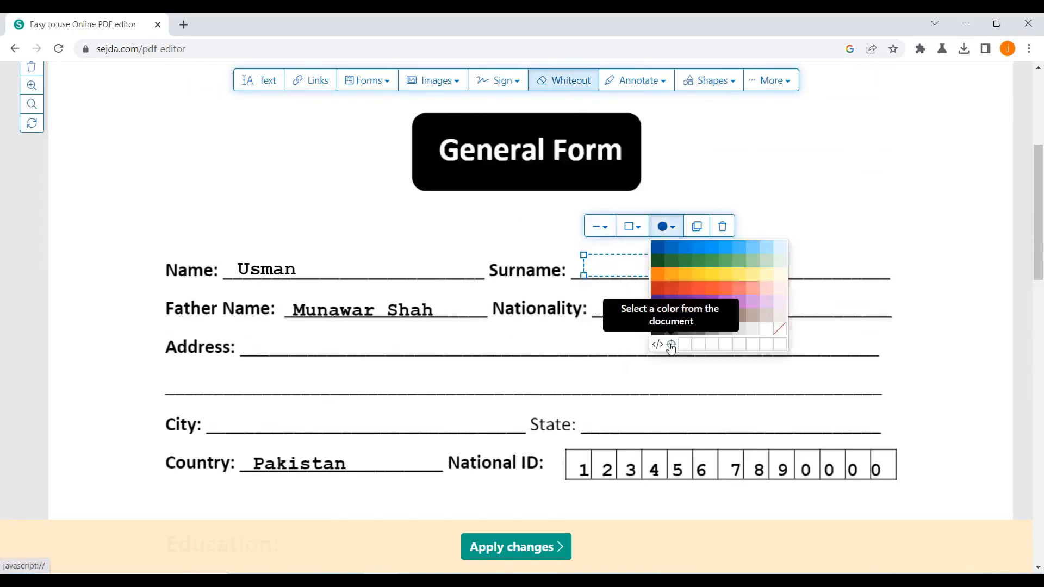
pyautogui.click(782, 284)
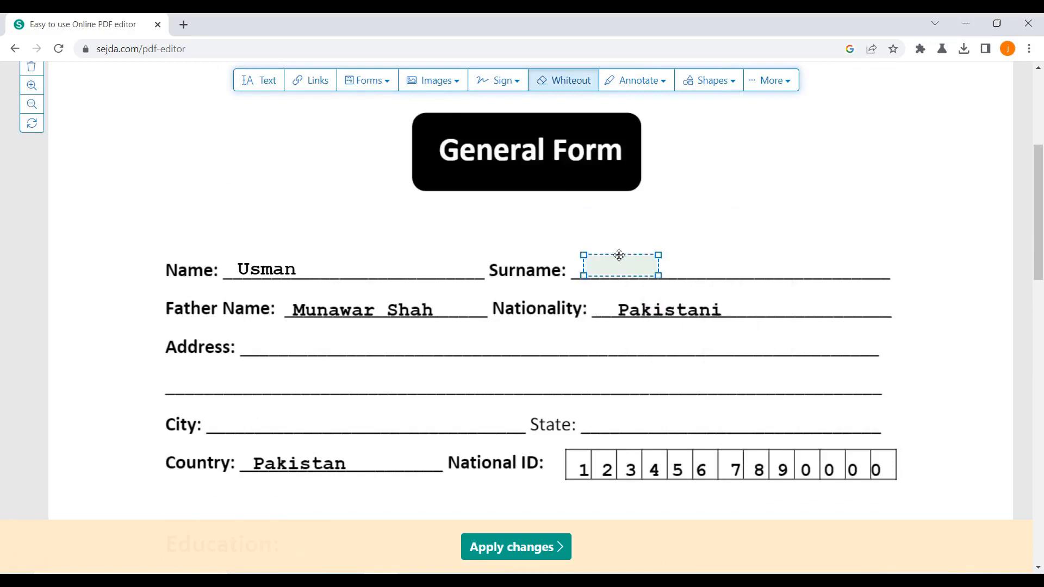
pyautogui.click(615, 266)
pyautogui.click(665, 227)
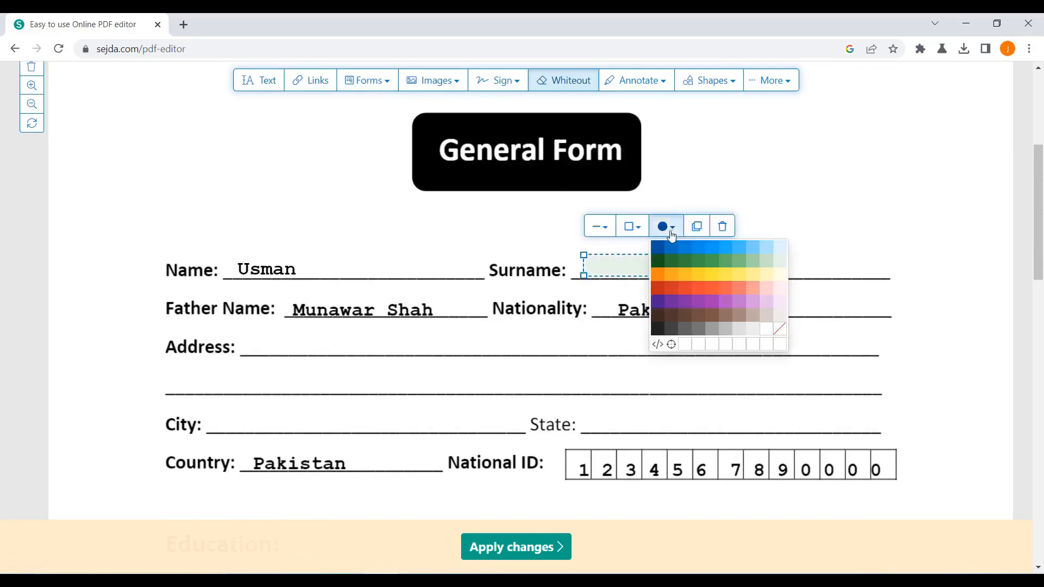
pyautogui.click(767, 330)
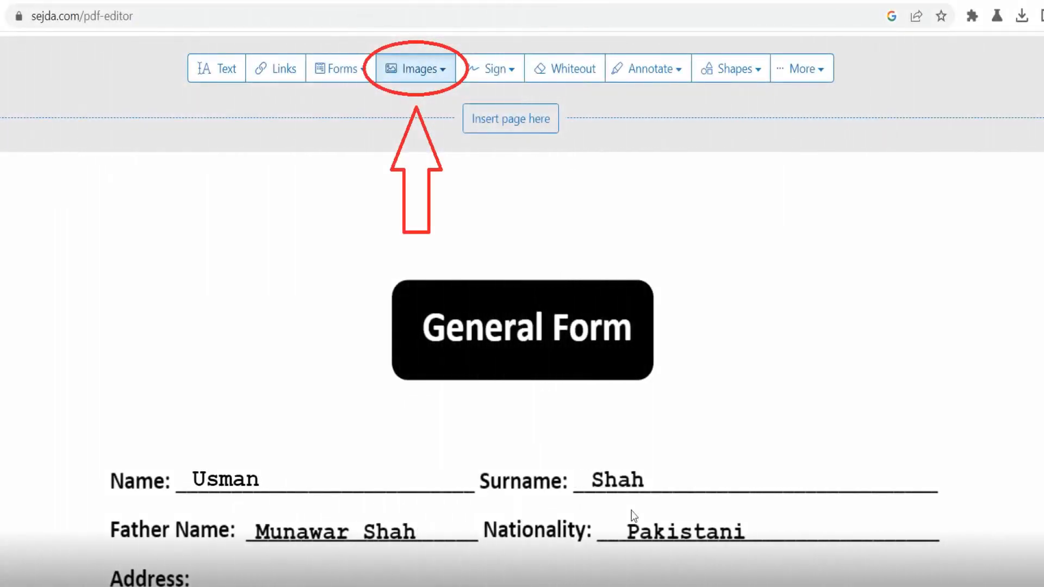
# Insert the image file "boy" beside the General Form heading and scale it down from its corner.
pyautogui.click(434, 81)
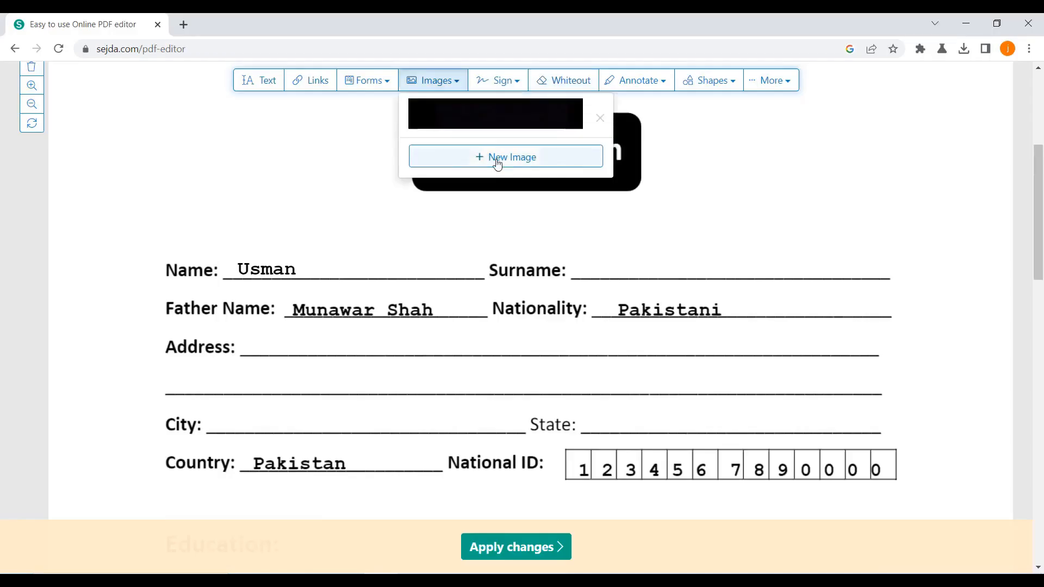
pyautogui.click(496, 160)
pyautogui.click(159, 124)
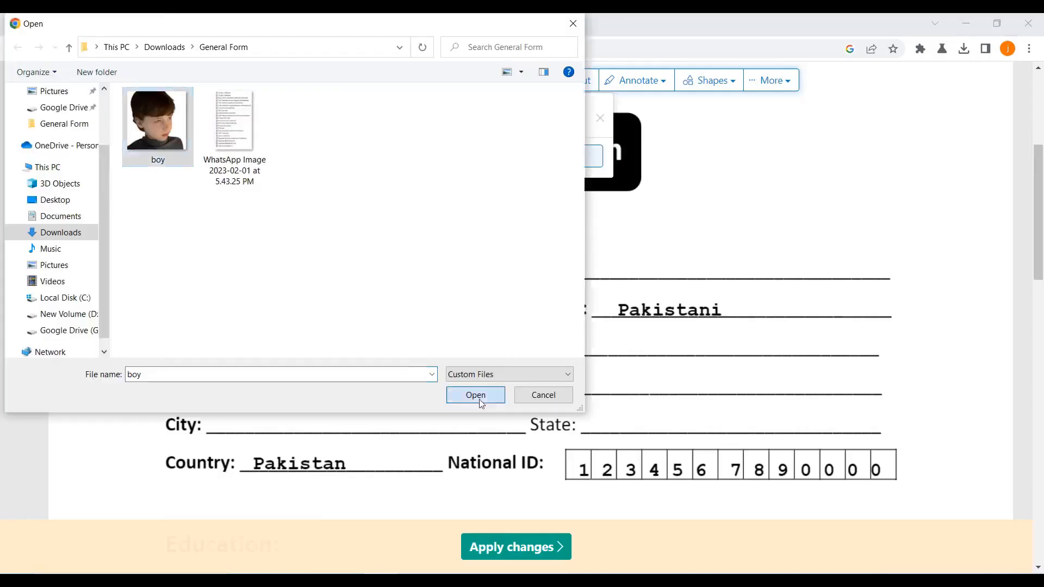
pyautogui.click(478, 397)
pyautogui.click(783, 194)
pyautogui.moveTo(921, 311); pyautogui.dragTo(865, 257)
pyautogui.click(950, 258)
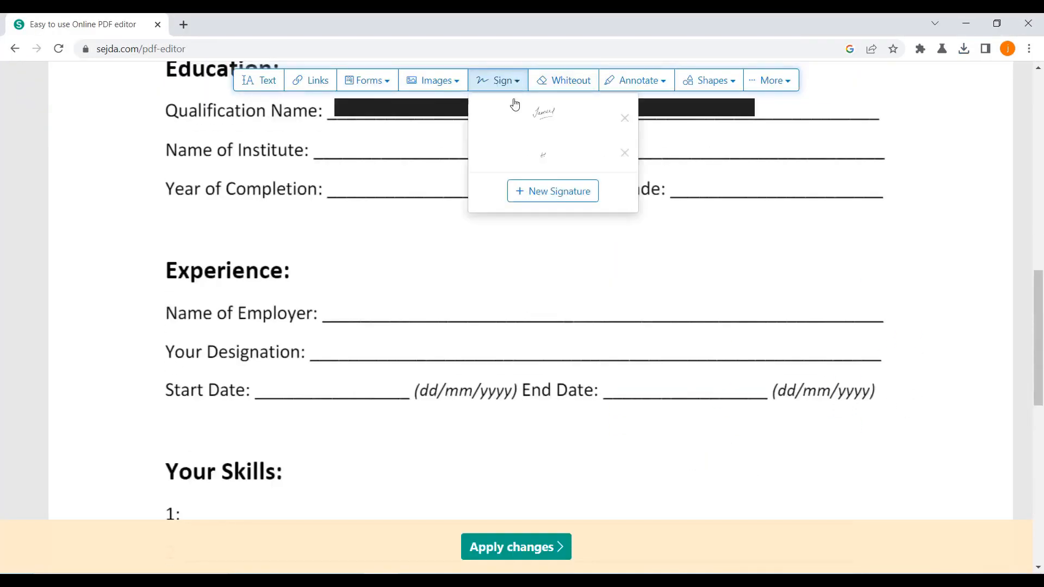
# Create a new freehand signature of the first name and save it for placing below the skills lines.
pyautogui.click(552, 191)
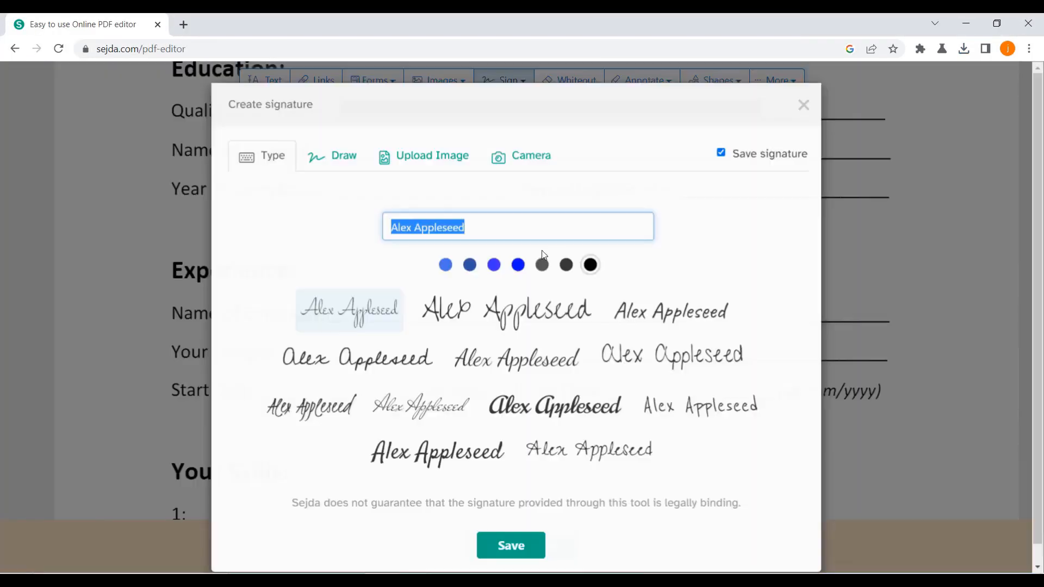
pyautogui.write('JAmeel')
pyautogui.click(339, 160)
pyautogui.moveTo(351, 299); pyautogui.dragTo(372, 299)
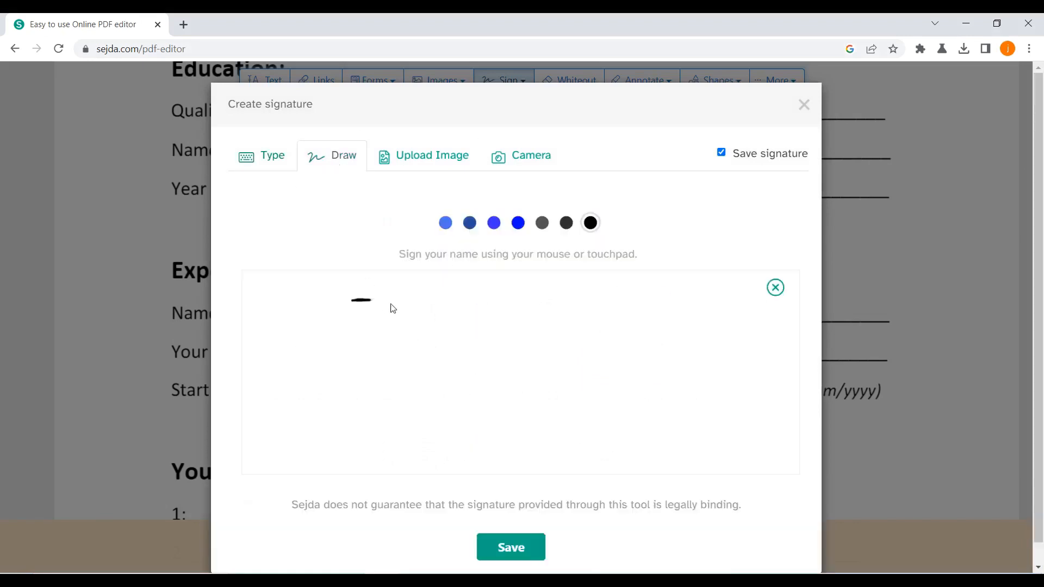
pyautogui.click(511, 547)
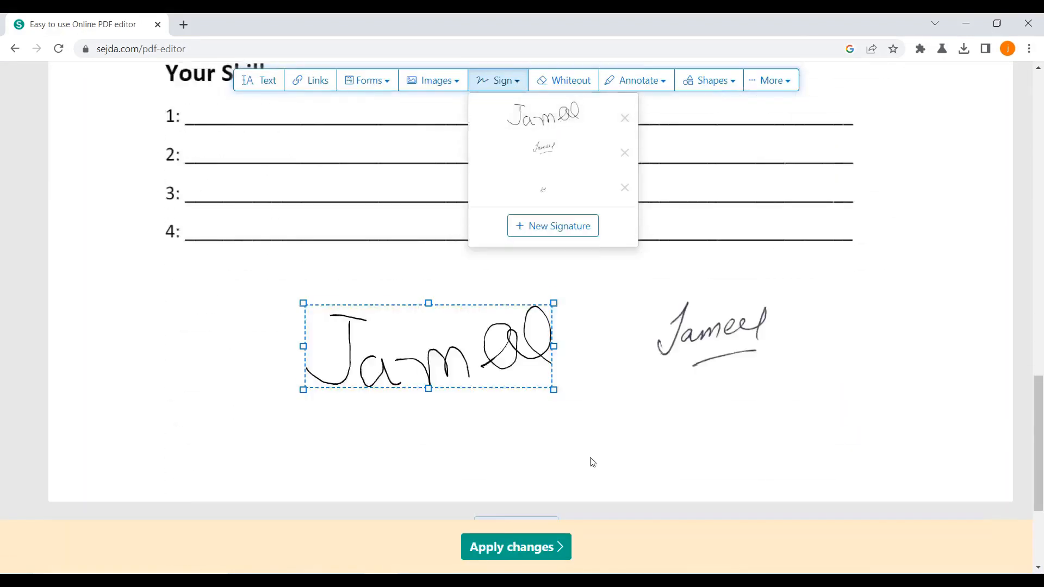
# Place another copy of the saved drawn signature near the end of the page and remove the drawn signatures.
pyautogui.click(563, 126)
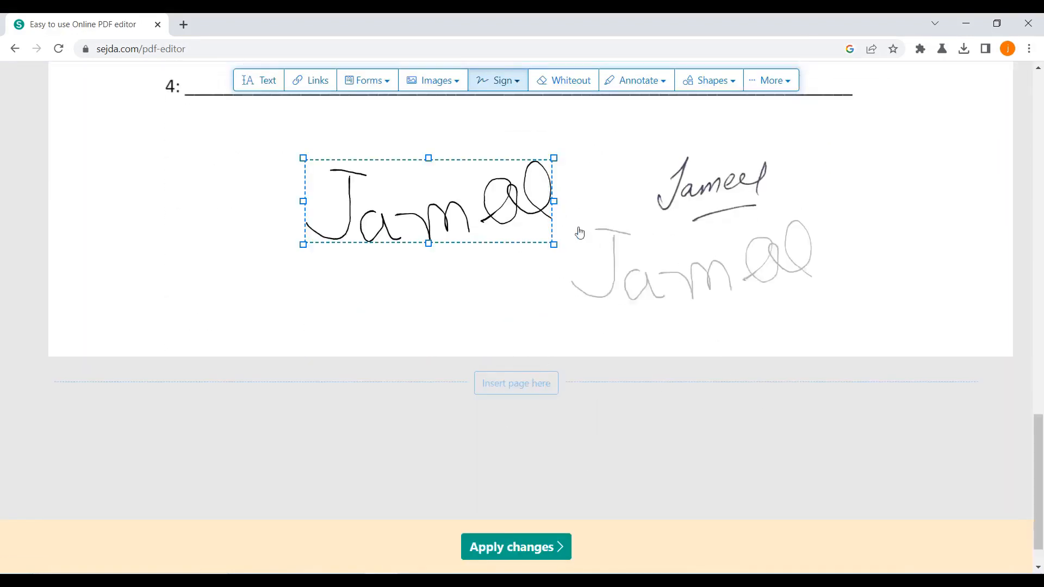
pyautogui.click(578, 301)
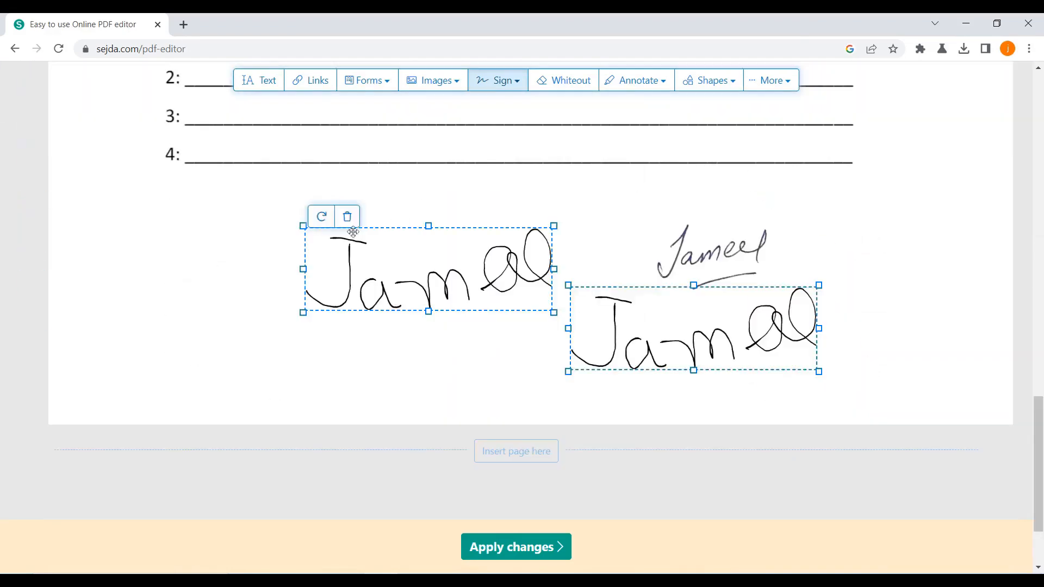
pyautogui.click(347, 216)
pyautogui.click(613, 275)
pyautogui.scroll(3, 599, 361)
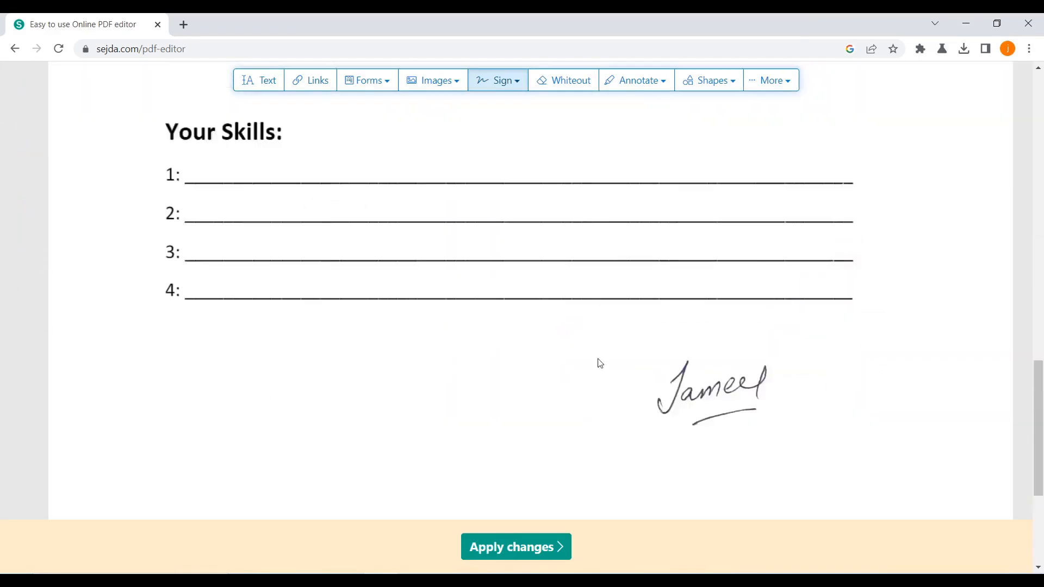
# Apply the changes to the form and look through the edited document's preview.
pyautogui.scroll(-1, 567, 490)
pyautogui.click(539, 547)
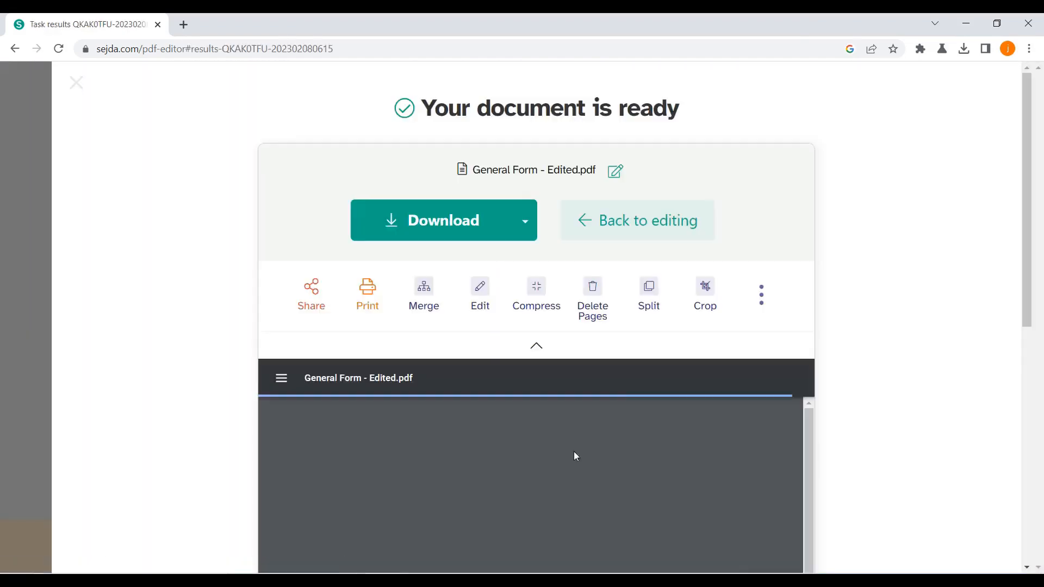
pyautogui.scroll(-5, 701, 380)
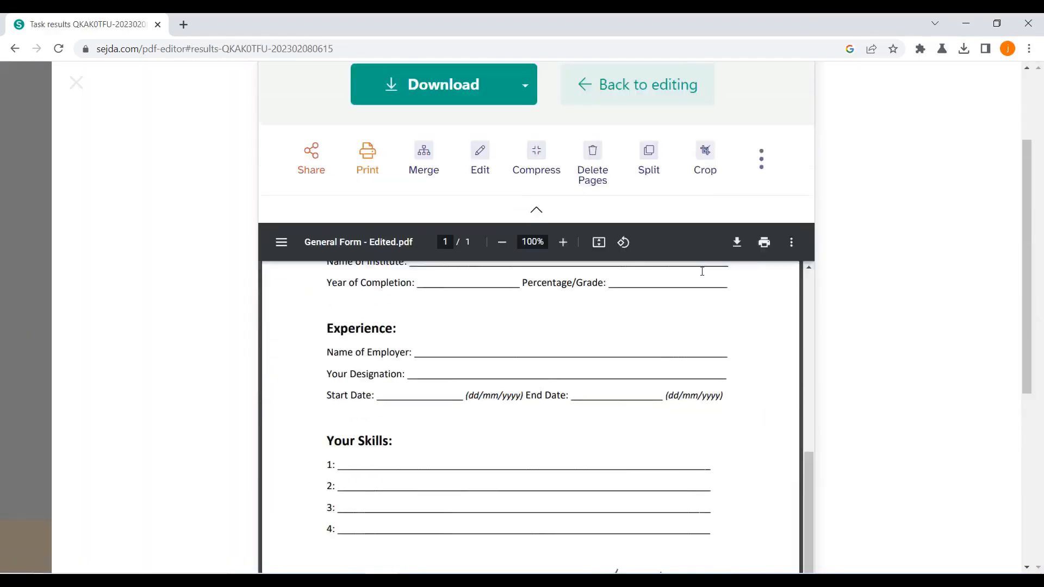